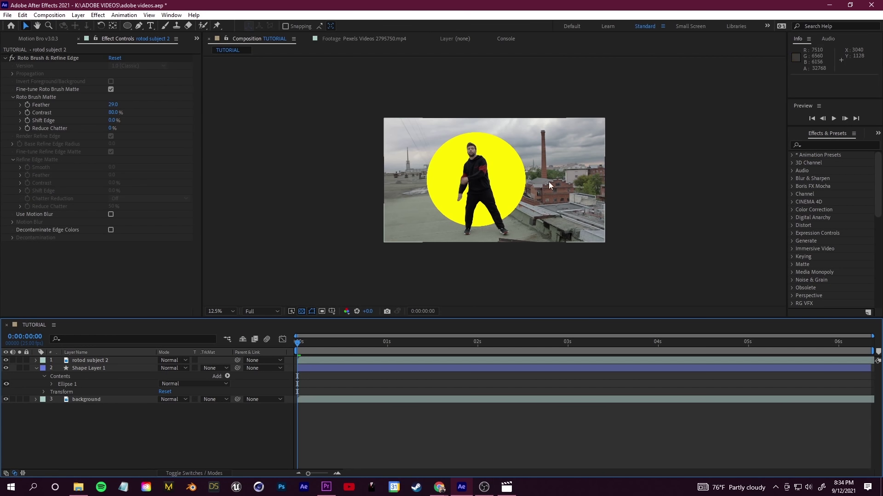
# - Delete the yellow ellipse Shape Layer 1 from the TUTORIAL composition
pyautogui.click(99, 372)
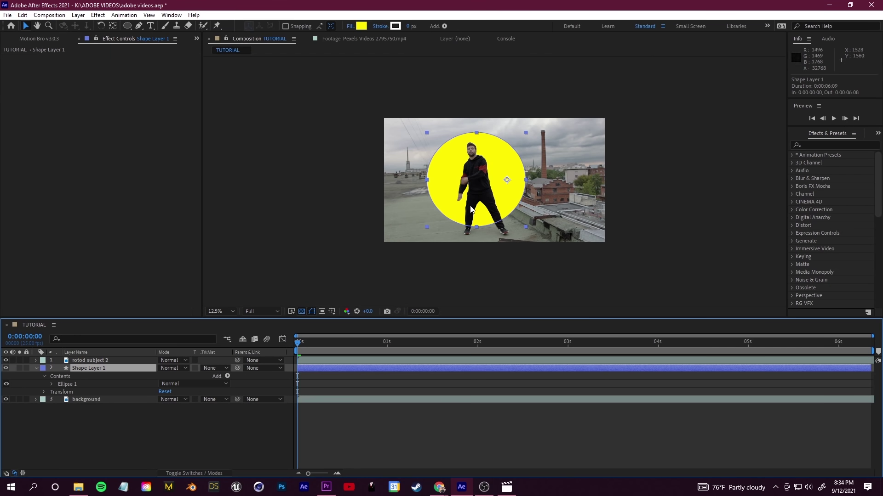
pyautogui.moveTo(453, 178)
pyautogui.mouseDown()
pyautogui.moveTo(462, 178)
pyautogui.moveTo(452, 179)
pyautogui.mouseUp()
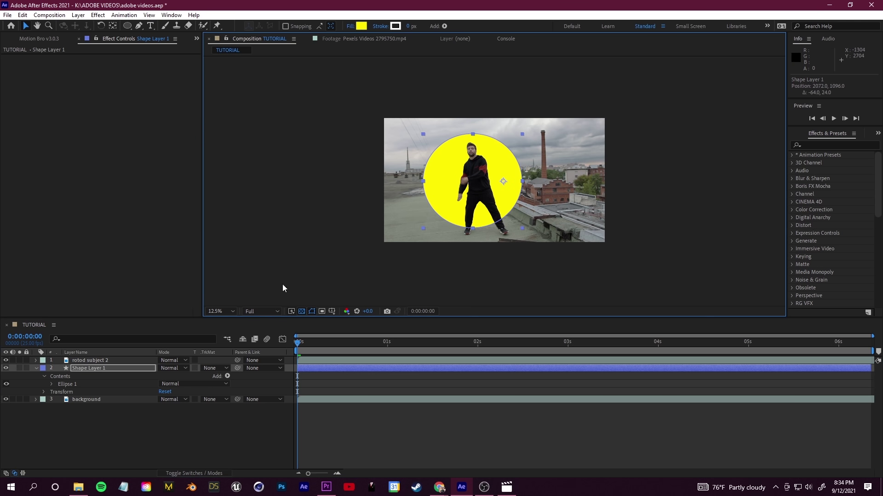
pyautogui.click(87, 369)
pyautogui.press('Delete')
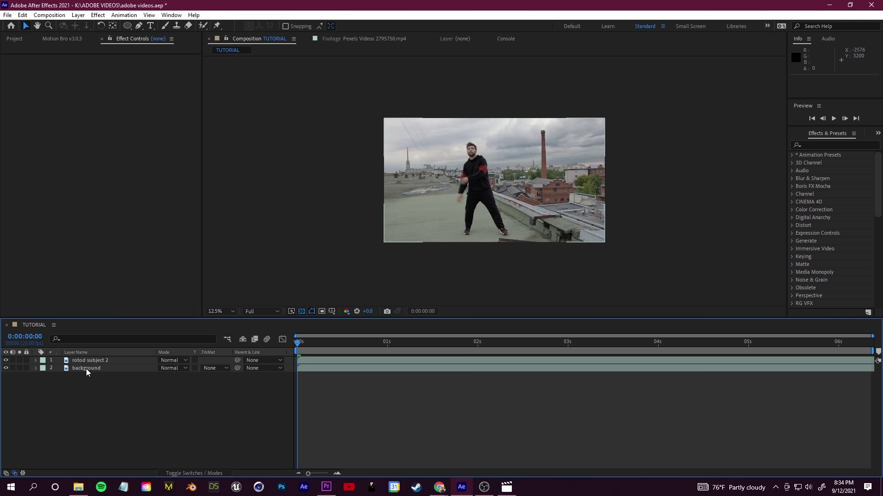
pyautogui.hotkey('ctrl', 'z')
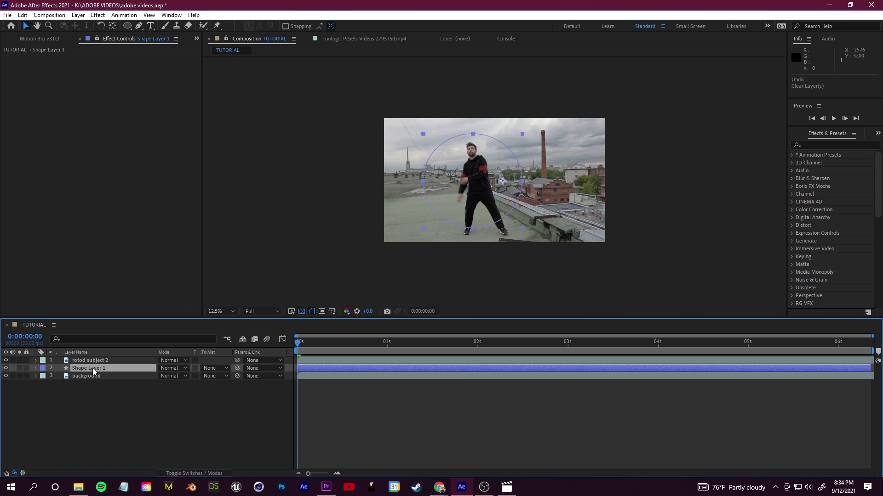
pyautogui.press('Delete')
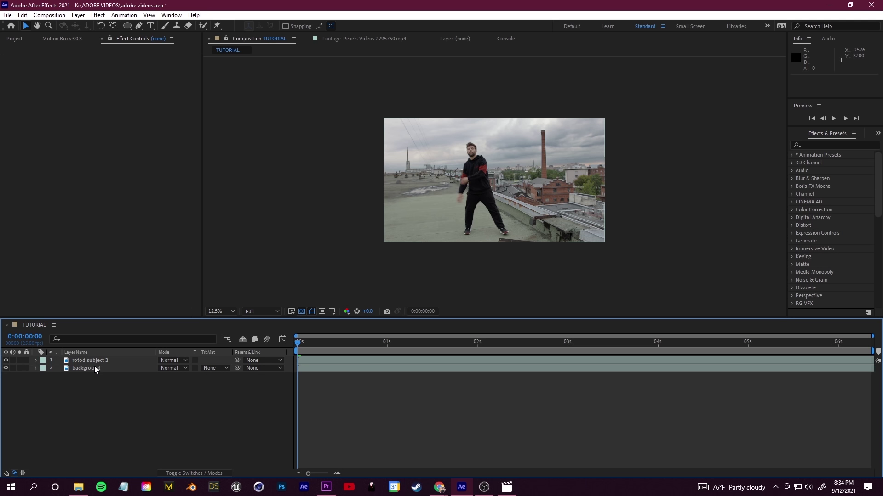
pyautogui.rightClick(106, 409)
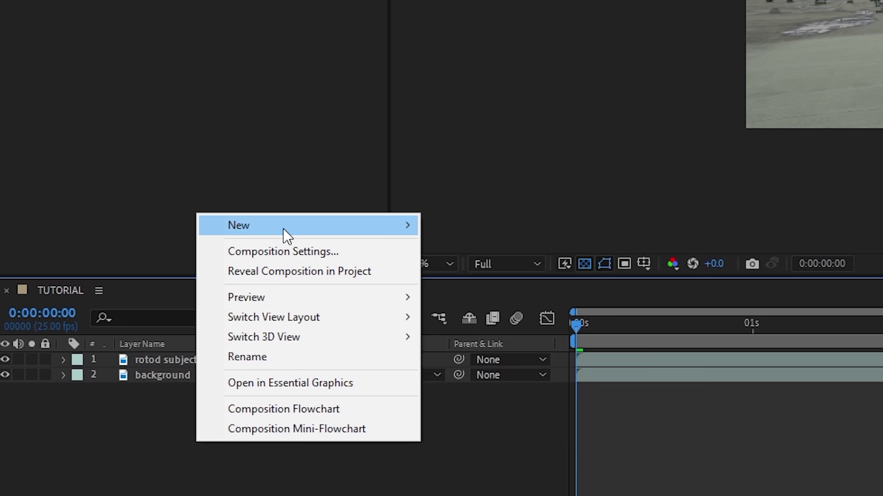
# - Add a new adjustment layer and apply the Distort > Transform effect to it
pyautogui.moveTo(149, 293)
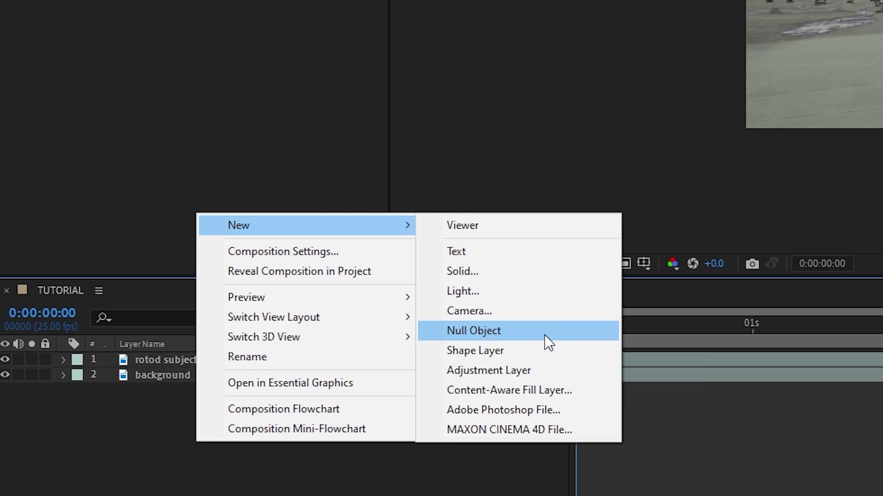
pyautogui.click(534, 371)
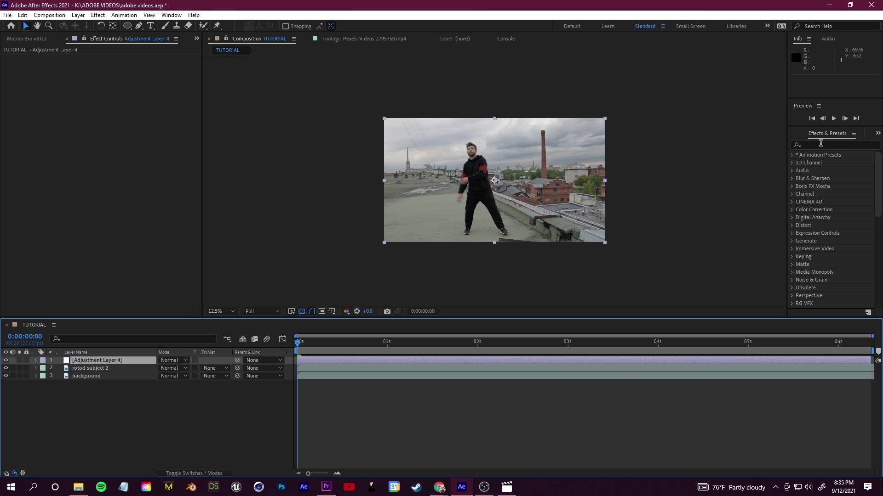
pyautogui.click(821, 143)
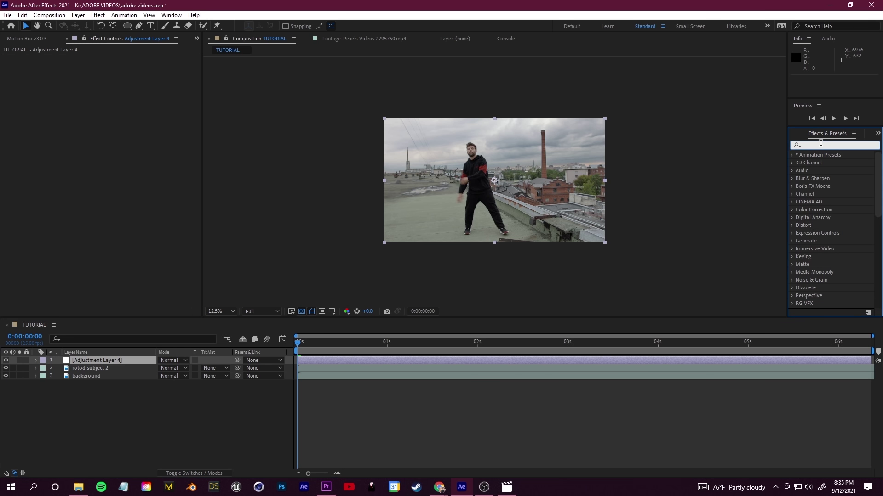
pyautogui.write('transform')
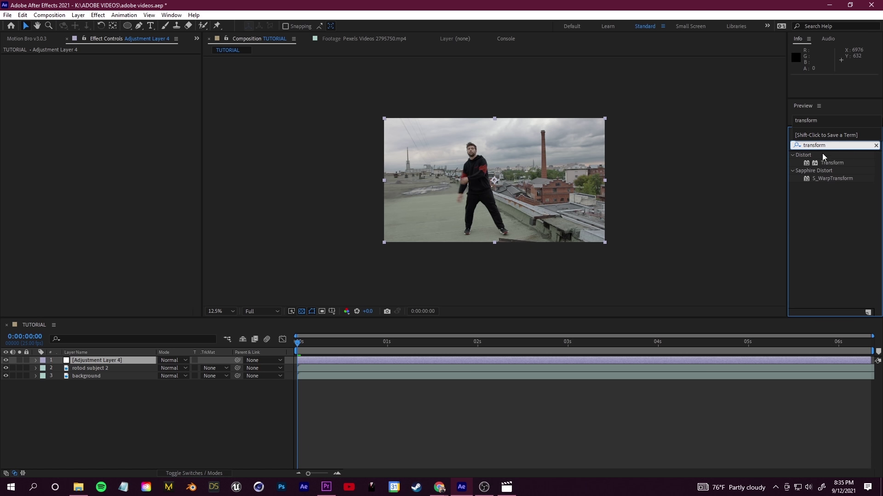
pyautogui.moveTo(830, 163); pyautogui.dragTo(104, 362)
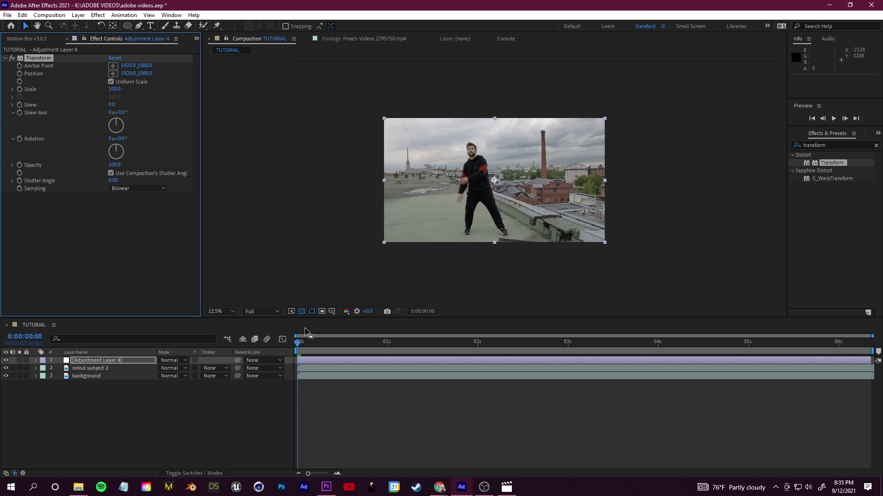
pyautogui.moveTo(301, 348)
pyautogui.mouseDown()
pyautogui.moveTo(352, 350)
pyautogui.moveTo(292, 355)
pyautogui.mouseUp()
# - Keyframe Transform Scale 164 and Position 2290, 1080 at frame 13 for a push-in from frame 0
pyautogui.moveTo(301, 347); pyautogui.dragTo(345, 352)
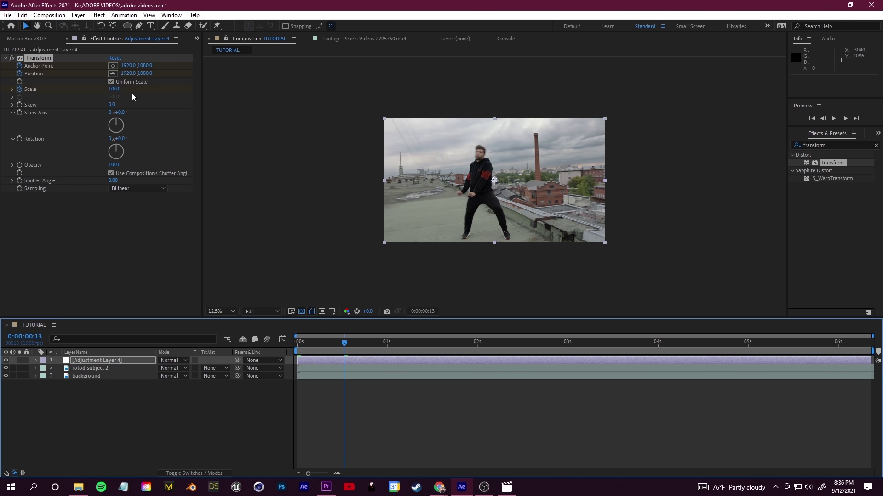
pyautogui.moveTo(114, 90); pyautogui.dragTo(145, 88)
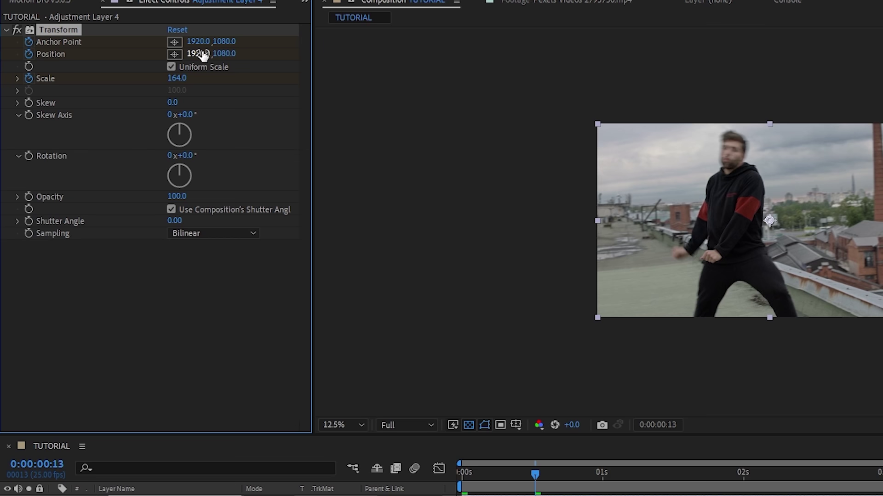
pyautogui.moveTo(200, 55); pyautogui.dragTo(500, 80)
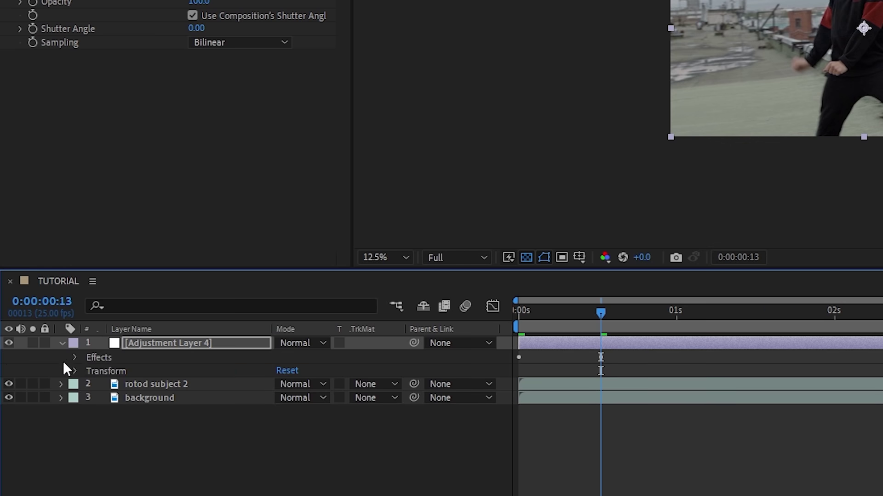
pyautogui.click(76, 356)
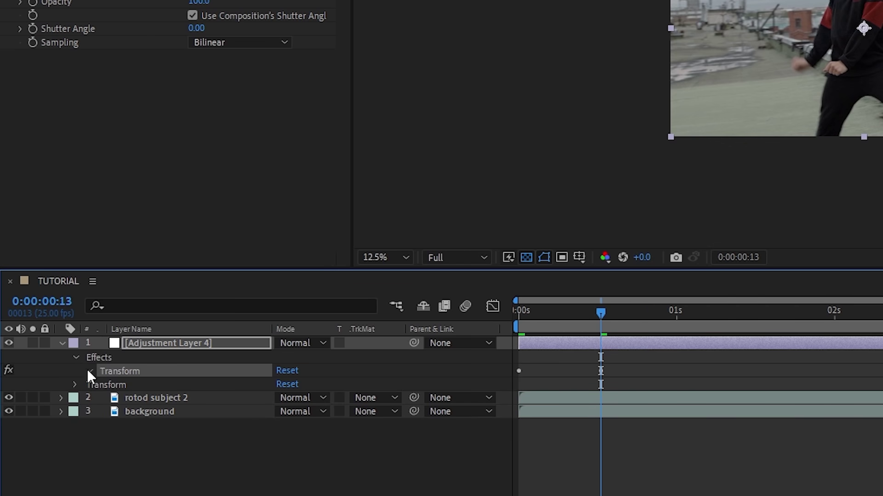
pyautogui.click(88, 370)
pyautogui.scroll(-1, 169, 394)
pyautogui.moveTo(600, 316); pyautogui.dragTo(601, 342)
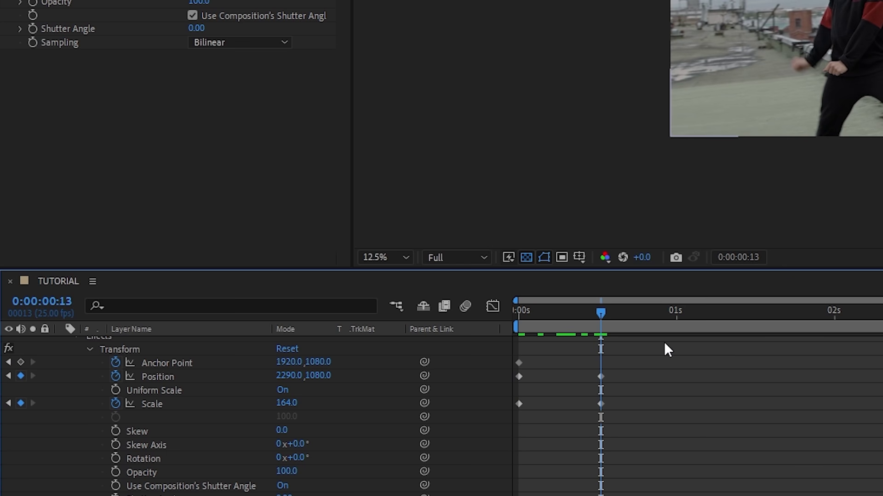
# - Preview the zoom from the start of the composition
pyautogui.press('pageup')
pyautogui.press('pageup')
pyautogui.press('Home')
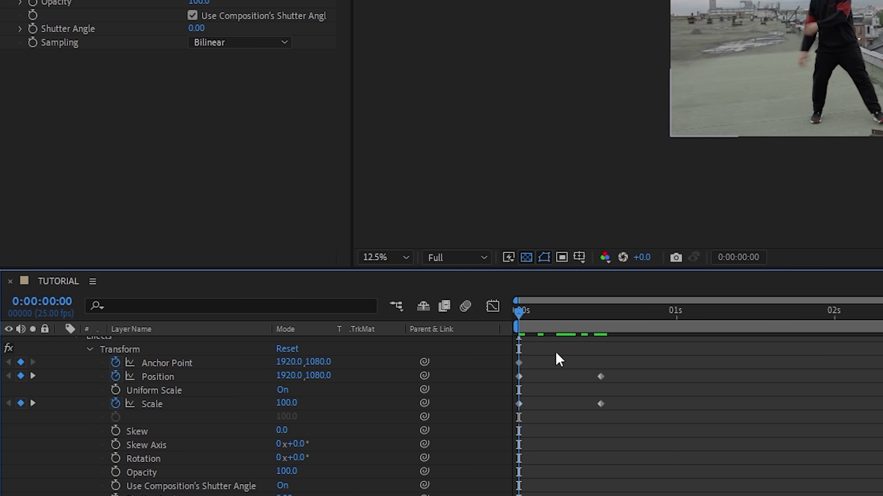
pyautogui.press('space')
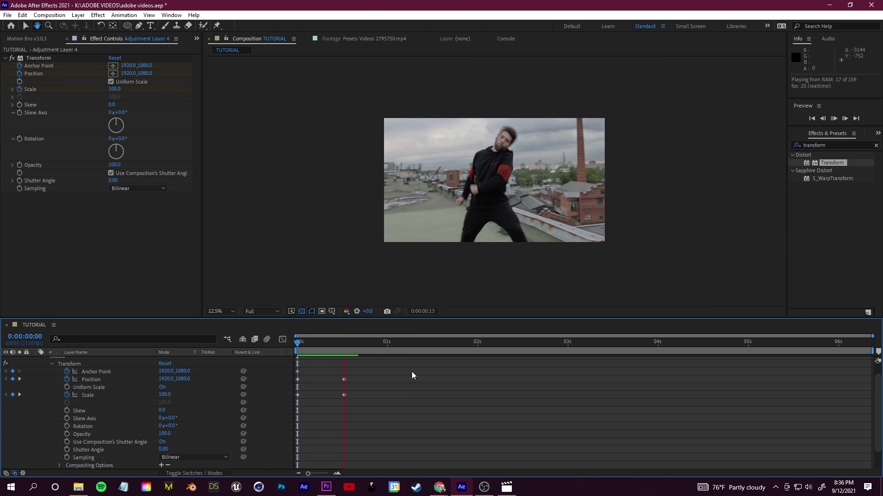
pyautogui.press('space')
pyautogui.press('space')
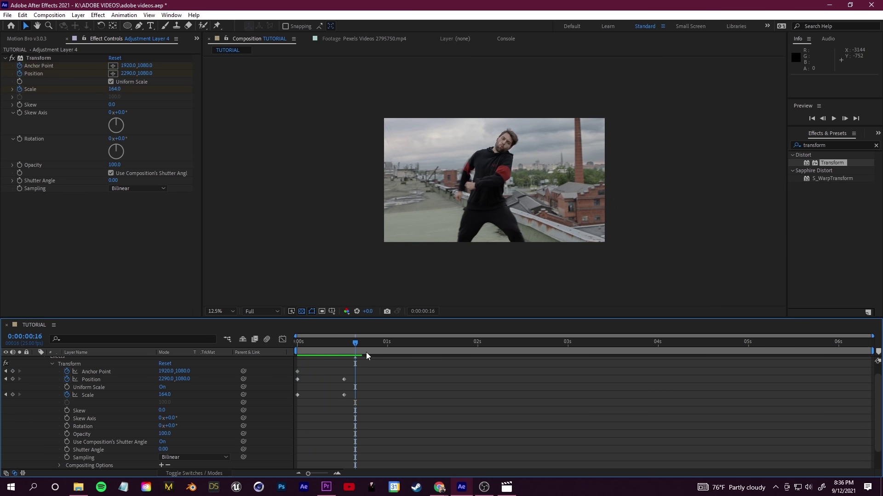
pyautogui.press('space')
# - Move the Position and Scale end keyframes from frame 13 to frame 8 and preview the quicker zoom
pyautogui.moveTo(331, 374); pyautogui.dragTo(348, 395)
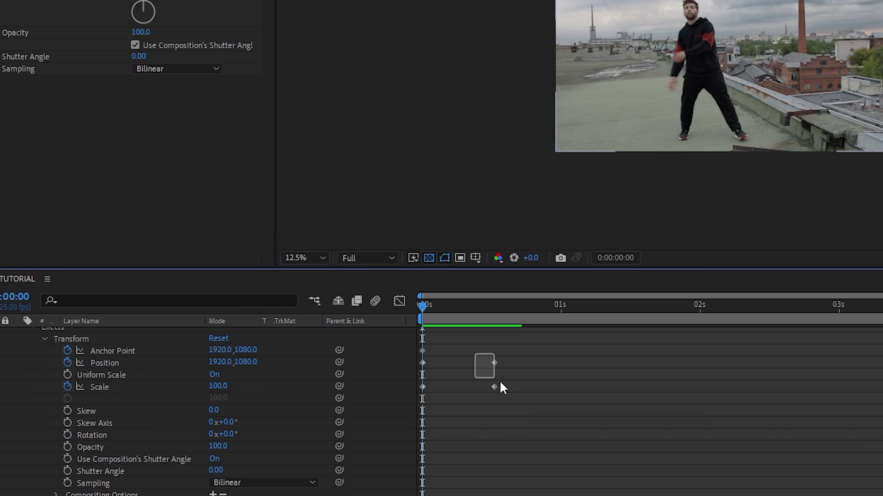
pyautogui.moveTo(474, 345); pyautogui.dragTo(465, 387)
pyautogui.moveTo(514, 373); pyautogui.dragTo(542, 365)
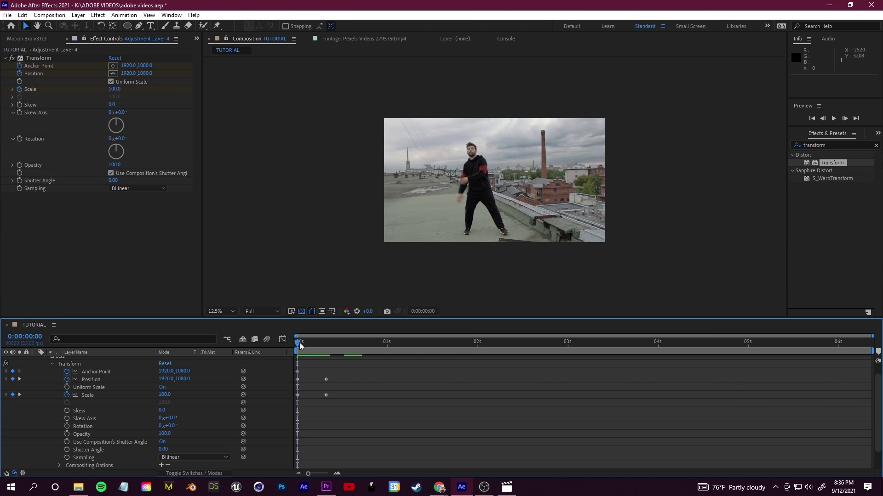
pyautogui.moveTo(299, 346); pyautogui.dragTo(326, 345)
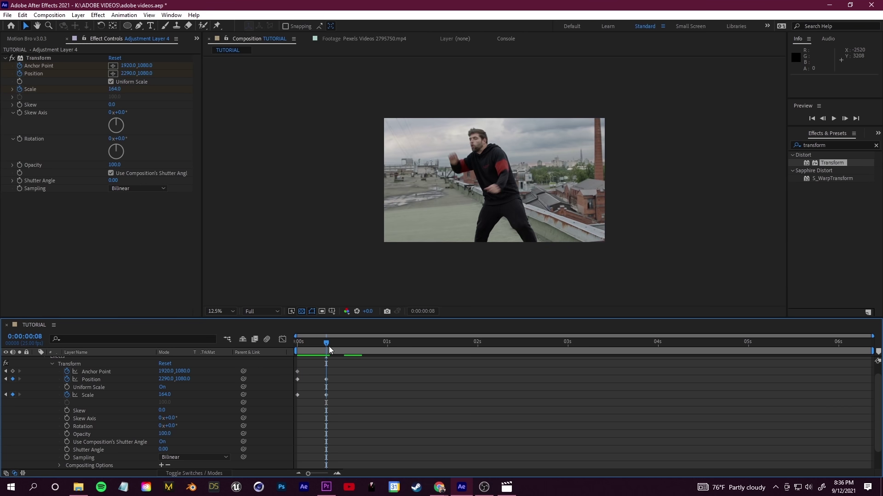
pyautogui.press('Home')
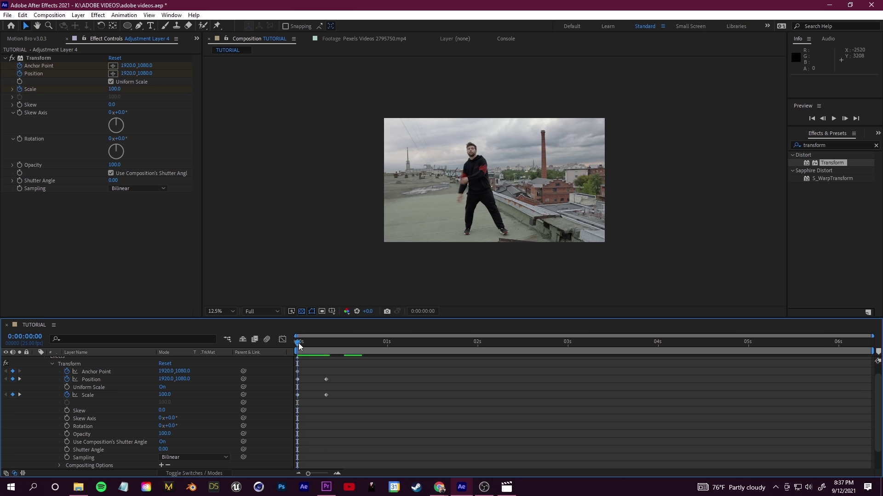
pyautogui.press('space')
pyautogui.press('space')
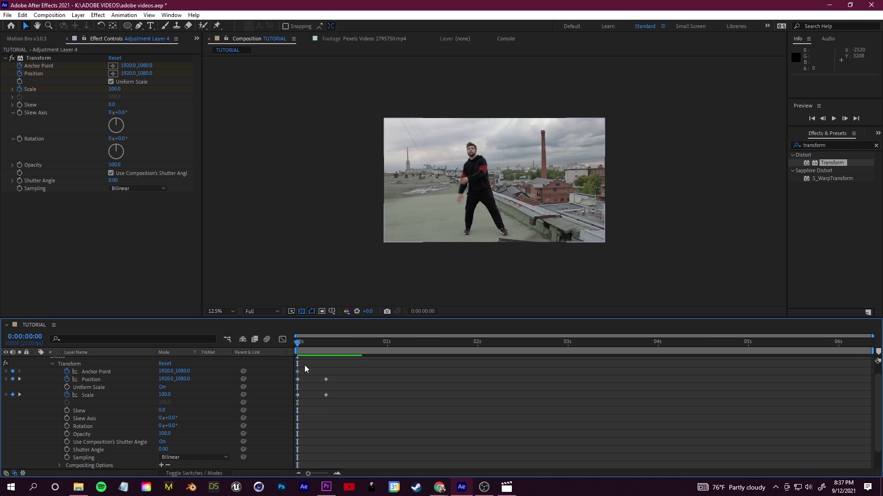
# - Enable the Motion Blur switch on all three layers and the composition's Motion Blur button
pyautogui.click(204, 474)
pyautogui.click(203, 474)
pyautogui.click(204, 474)
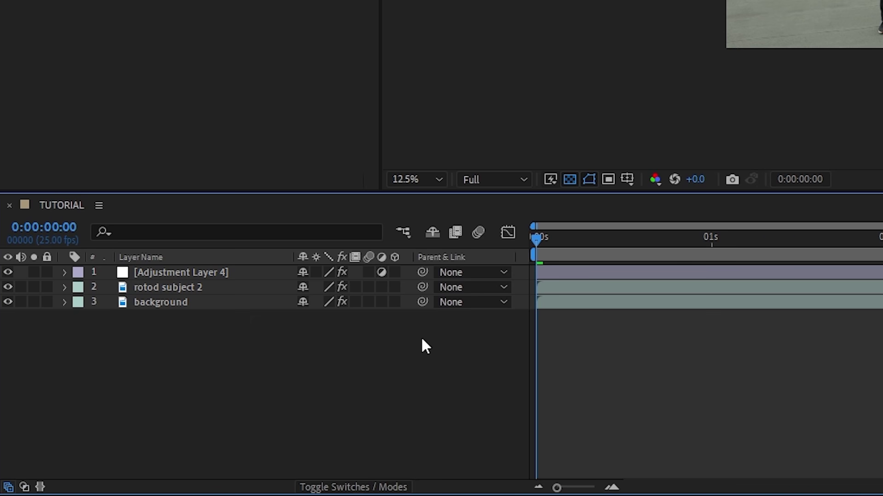
pyautogui.click(385, 488)
pyautogui.click(375, 487)
pyautogui.moveTo(369, 272); pyautogui.dragTo(367, 287)
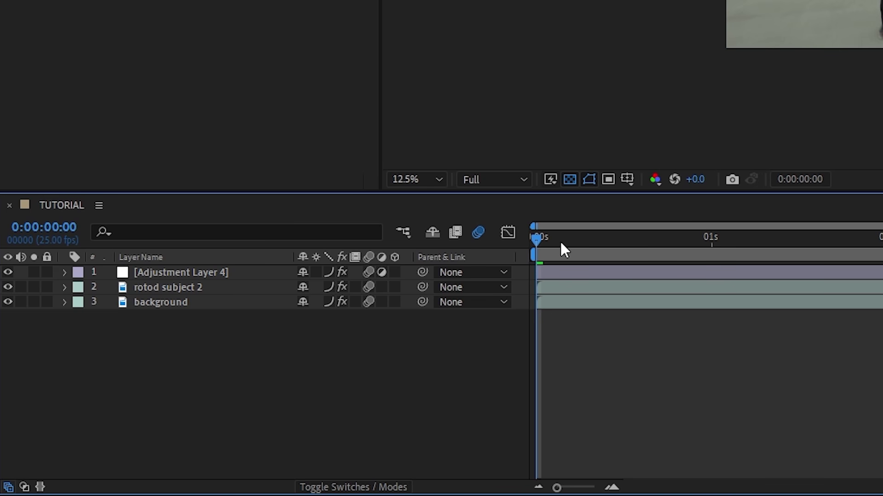
pyautogui.moveTo(544, 241); pyautogui.dragTo(476, 240)
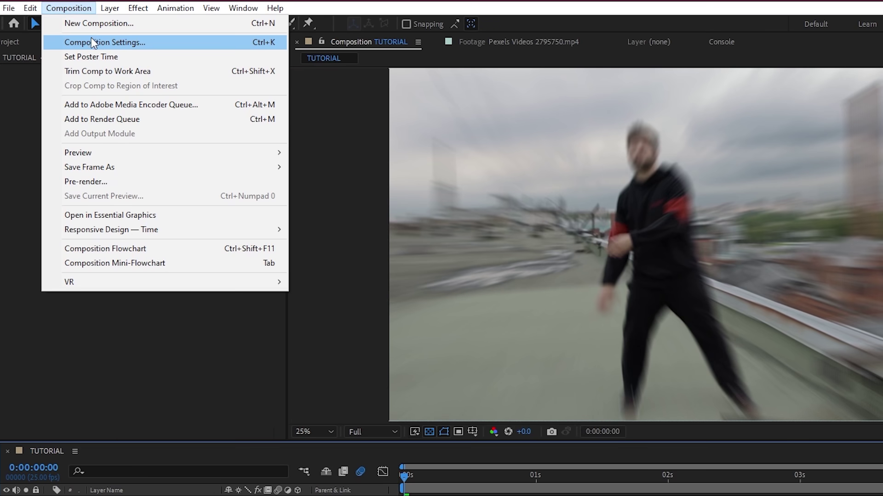
# - Set the composition's Advanced Shutter Angle to 294° in Composition Settings
pyautogui.click(95, 42)
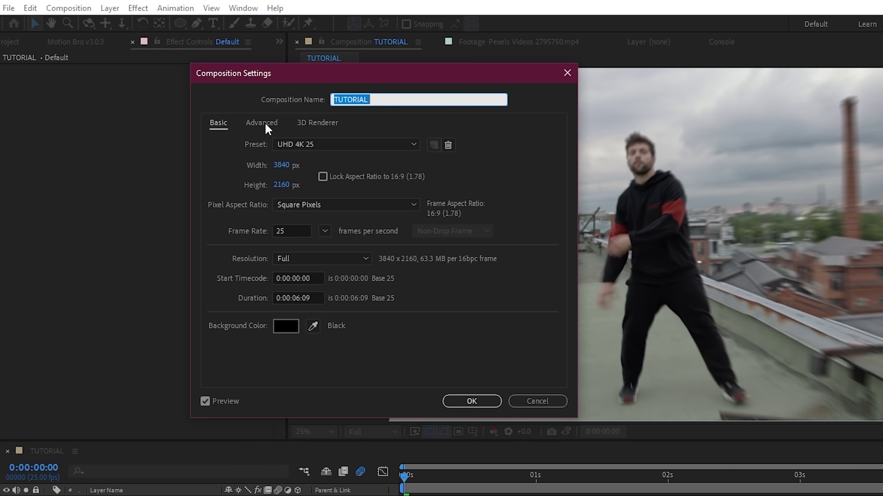
pyautogui.click(265, 124)
pyautogui.moveTo(296, 241); pyautogui.dragTo(356, 242)
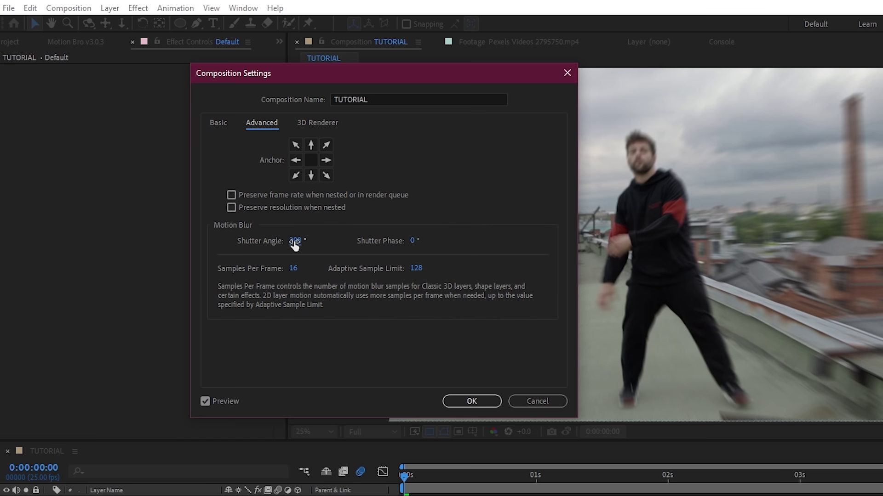
pyautogui.click(487, 403)
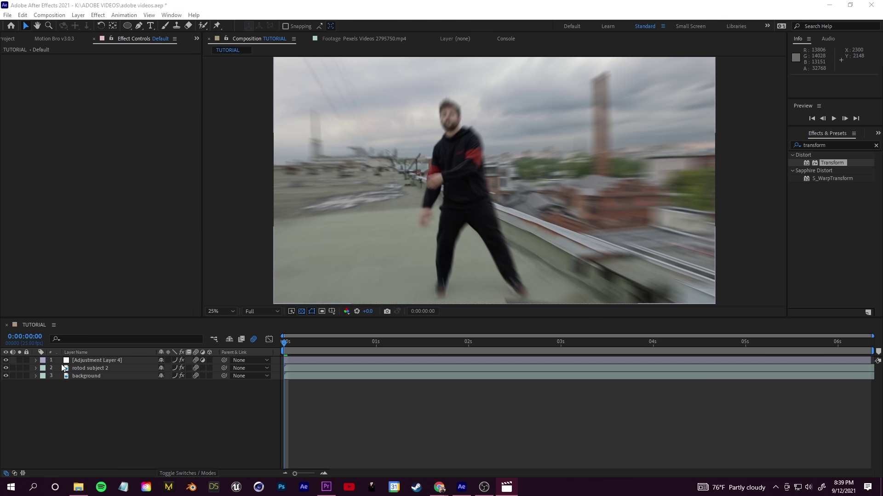
# - Shift Adjustment Layer 4's Transform Position and Scale keyframes earlier in time
pyautogui.click(35, 362)
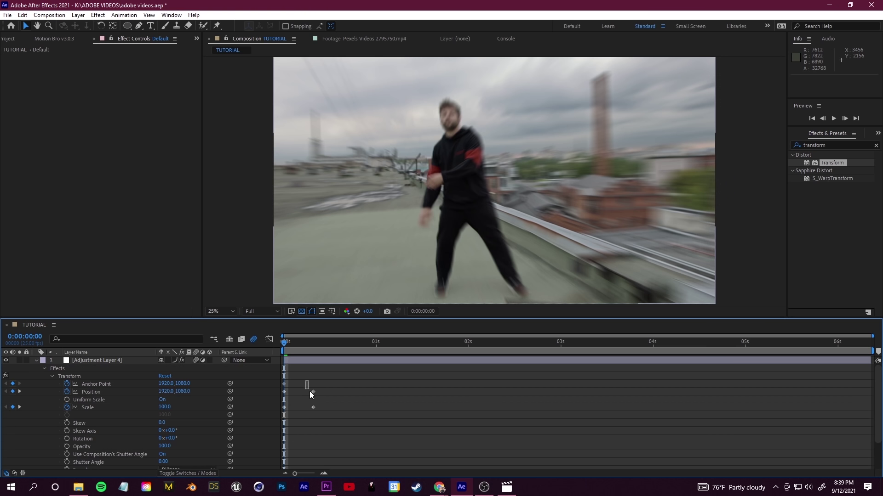
pyautogui.moveTo(310, 394); pyautogui.dragTo(327, 423)
pyautogui.moveTo(314, 392); pyautogui.dragTo(302, 394)
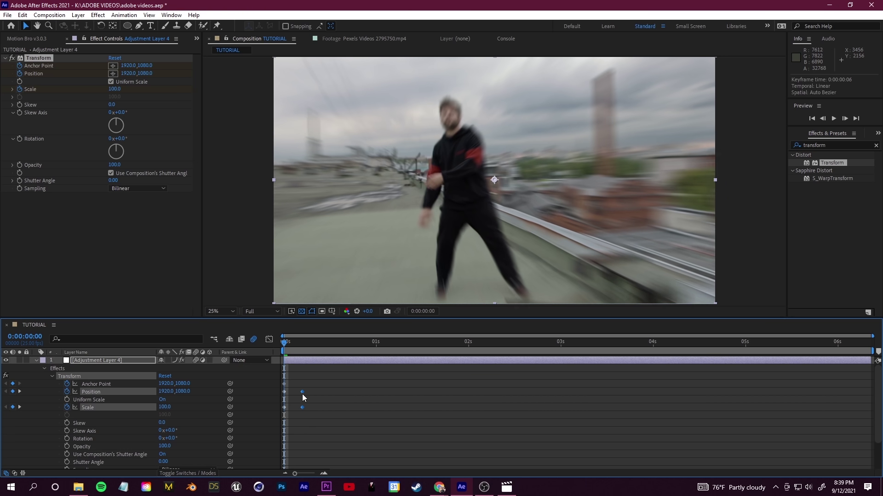
pyautogui.click(322, 379)
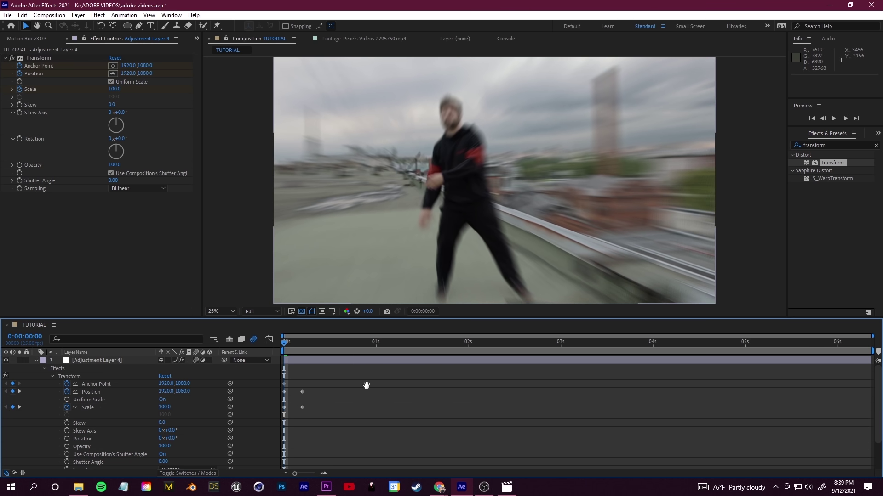
# - Preview and scrub the motion-blurred zoom to the Scale 164 framing
pyautogui.press('space')
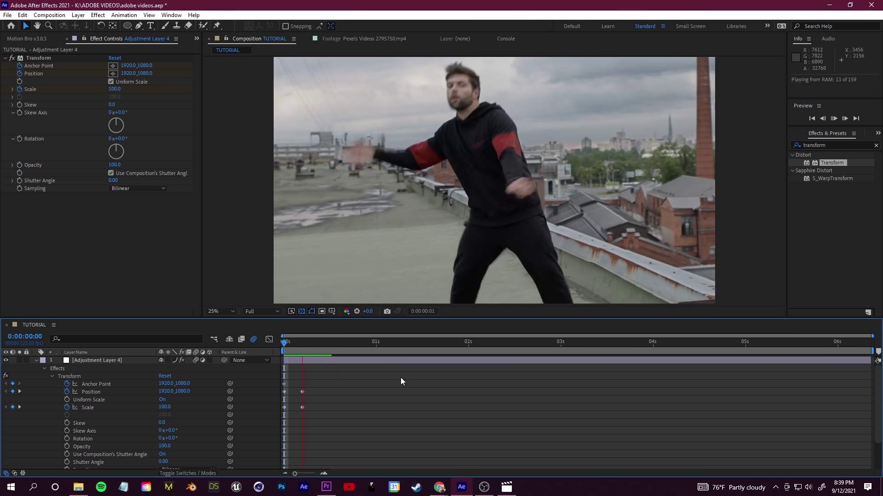
pyautogui.press('space')
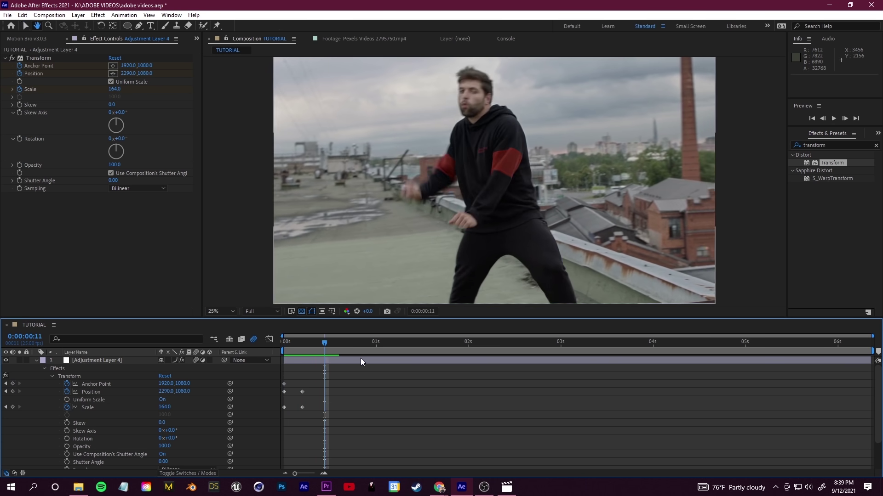
pyautogui.press('space')
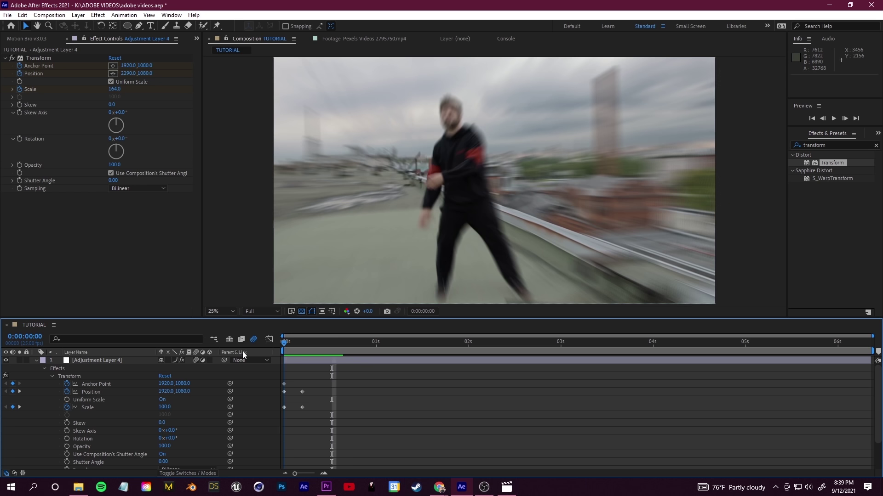
pyautogui.press('space')
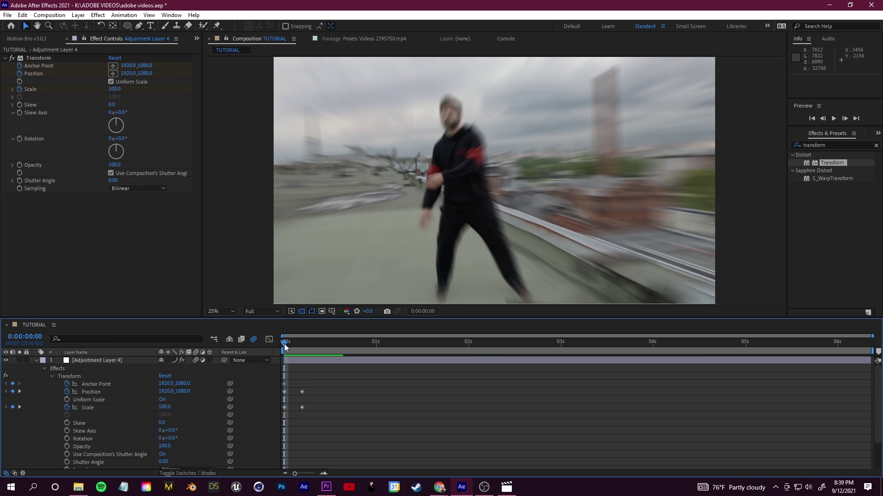
pyautogui.press('space')
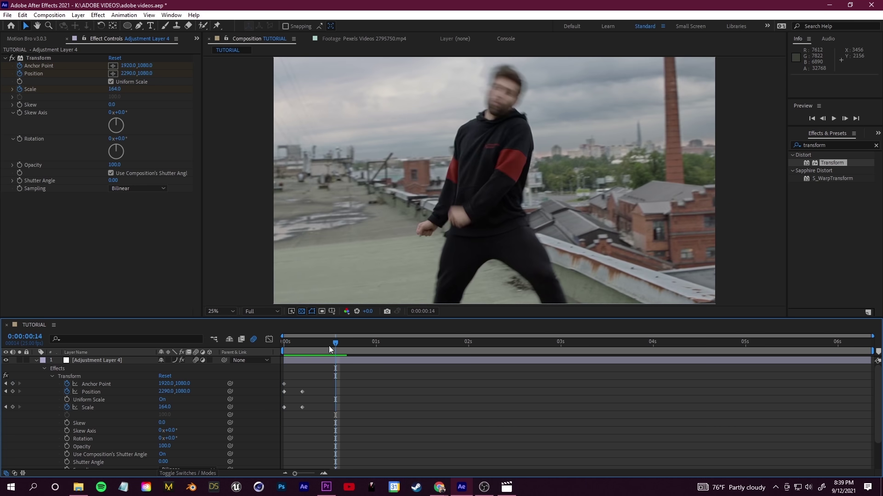
pyautogui.press('space')
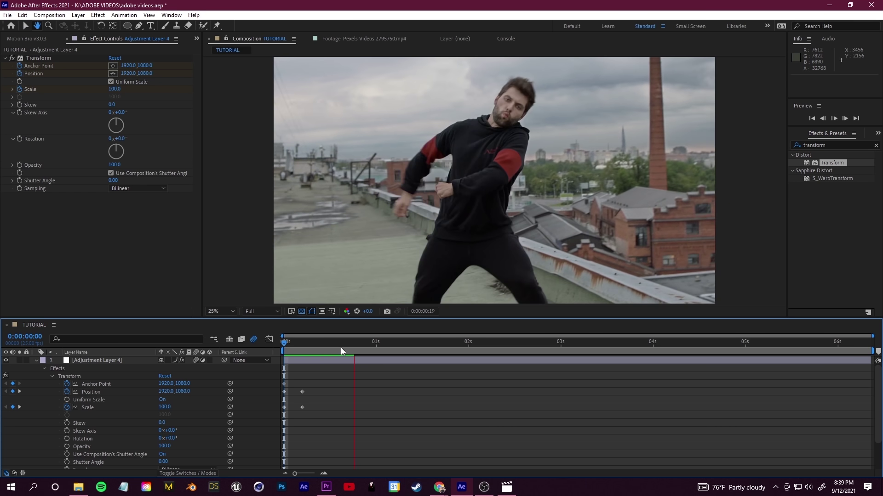
pyautogui.press('space')
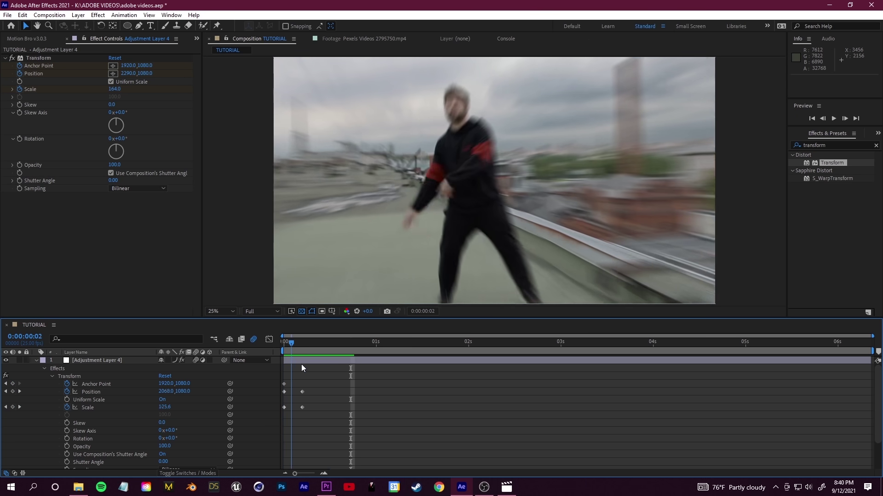
pyautogui.moveTo(302, 368)
pyautogui.mouseDown()
pyautogui.moveTo(317, 365)
pyautogui.moveTo(270, 367)
pyautogui.moveTo(322, 369)
pyautogui.moveTo(307, 367)
pyautogui.mouseUp()
# - Duplicate the rotod subject 2 layer with Ctrl+D
pyautogui.press('e')
pyautogui.press(',')
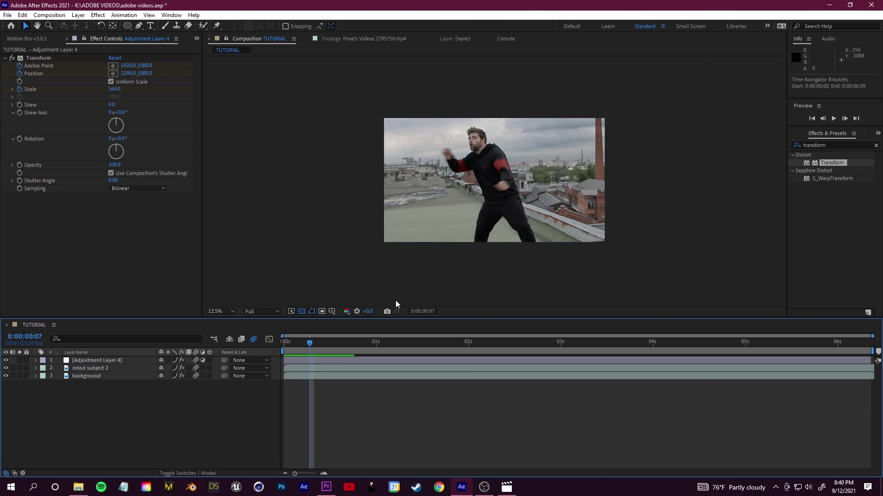
pyautogui.press('.')
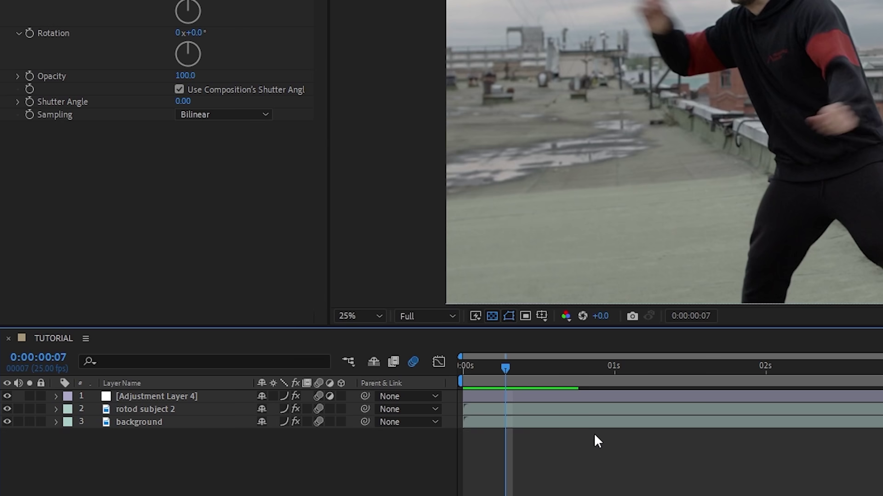
pyautogui.press(',')
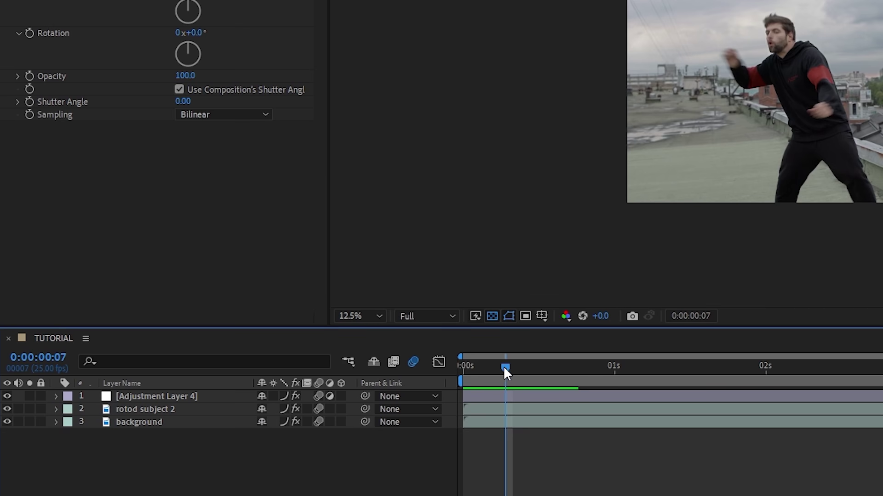
pyautogui.click(181, 410)
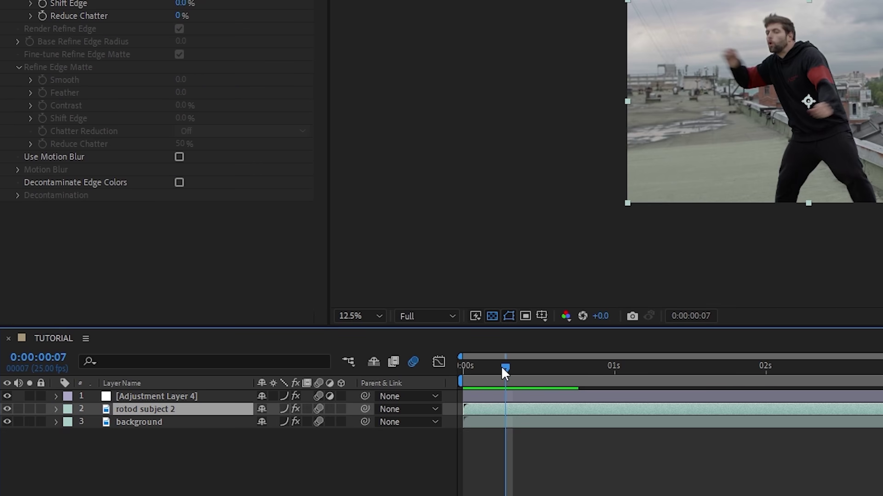
pyautogui.moveTo(505, 373); pyautogui.dragTo(451, 374)
pyautogui.hotkey('ctrl', 'd')
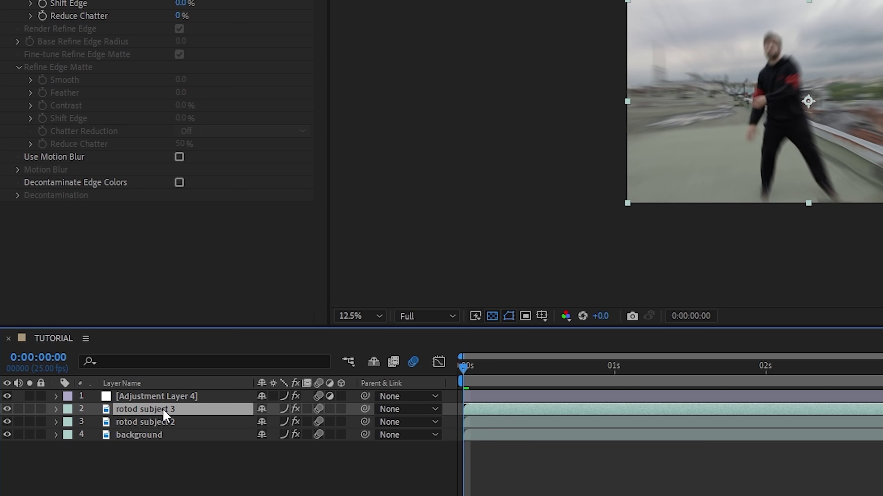
# - Rename the duplicated layer to 'clone'
pyautogui.rightClick(162, 408)
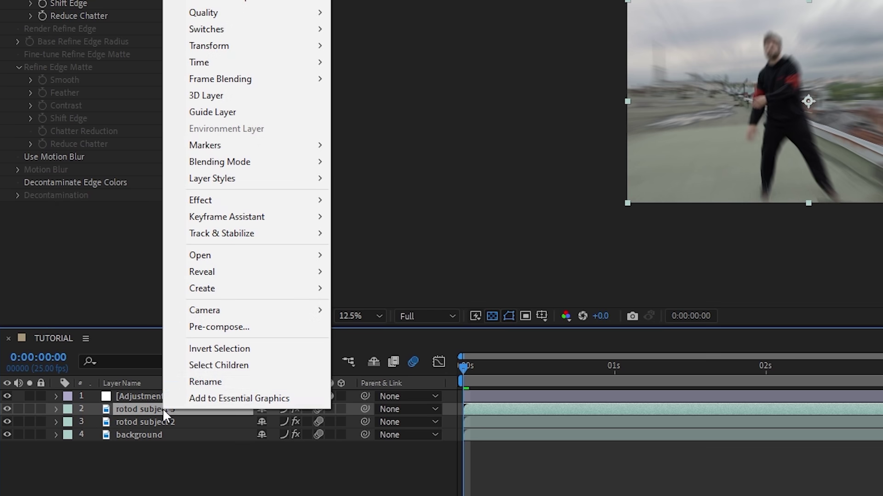
pyautogui.click(240, 386)
pyautogui.write('clone')
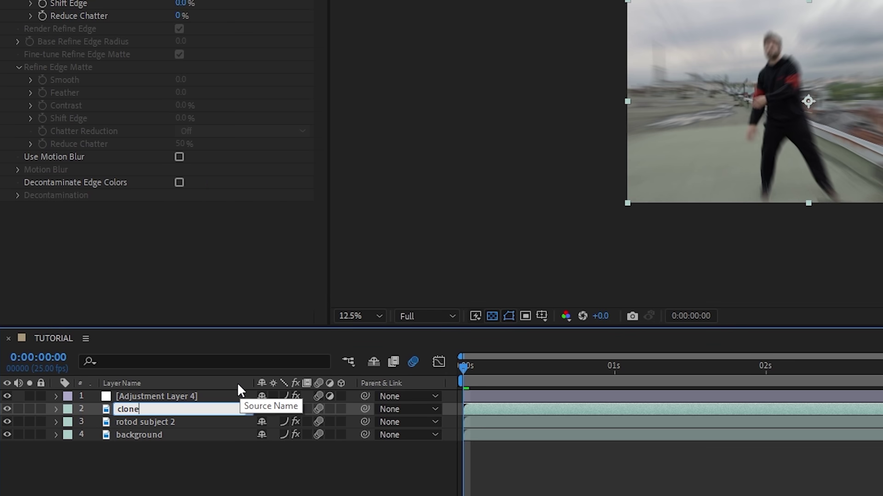
pyautogui.click(177, 423)
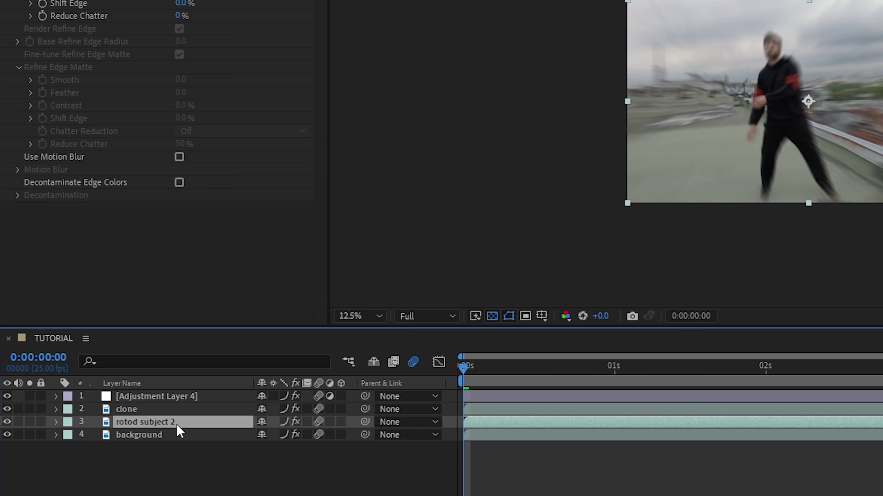
# - Place the clone layer below rotod subject 2 and move the clone dancer right to Position 2128, 1056
pyautogui.click(159, 410)
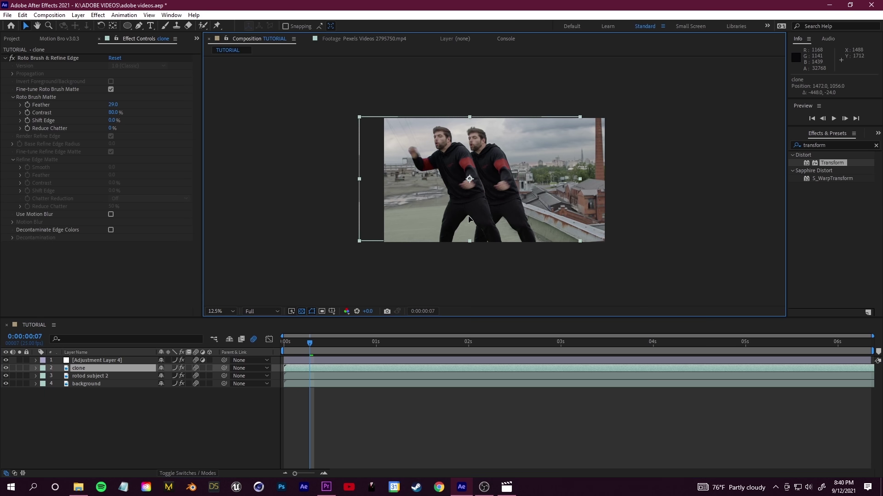
pyautogui.moveTo(468, 219)
pyautogui.mouseDown()
pyautogui.moveTo(483, 221)
pyautogui.moveTo(469, 219)
pyautogui.mouseUp()
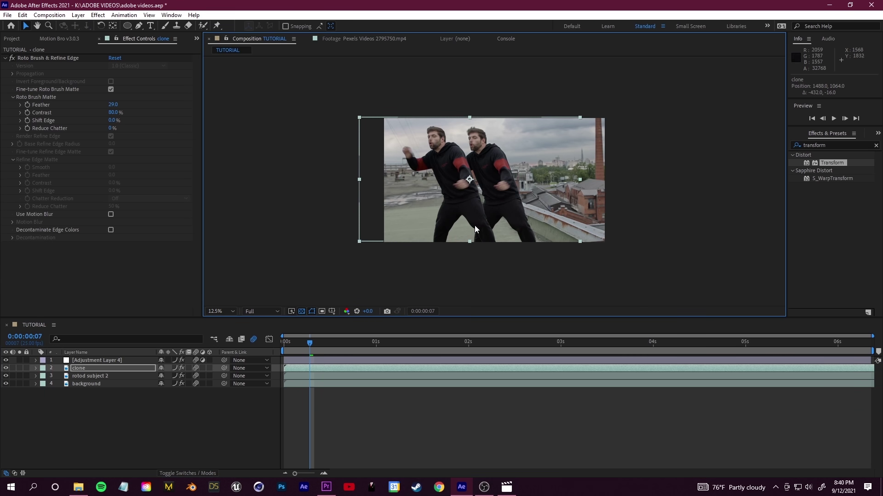
pyautogui.click(105, 367)
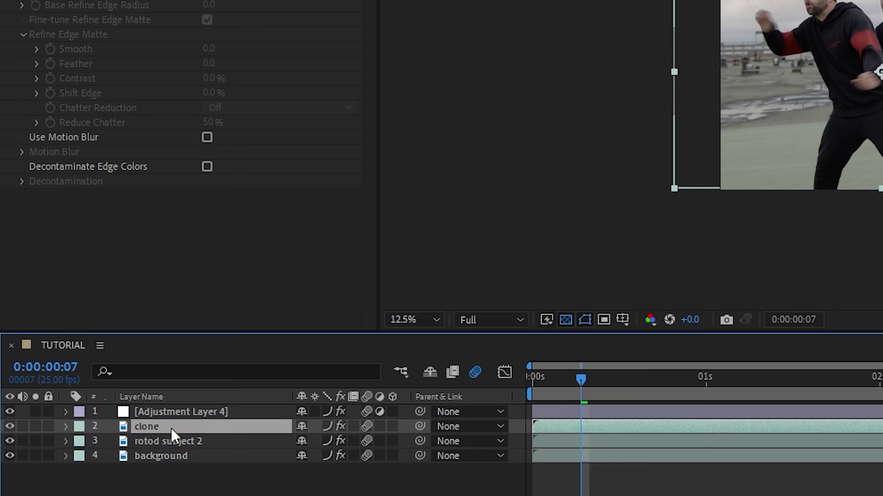
pyautogui.moveTo(92, 369); pyautogui.dragTo(88, 378)
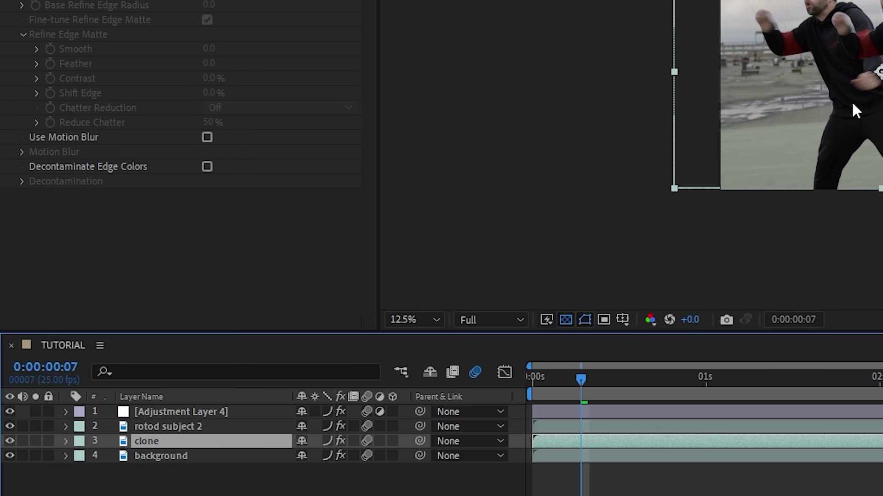
pyautogui.moveTo(855, 111); pyautogui.dragTo(866, 114)
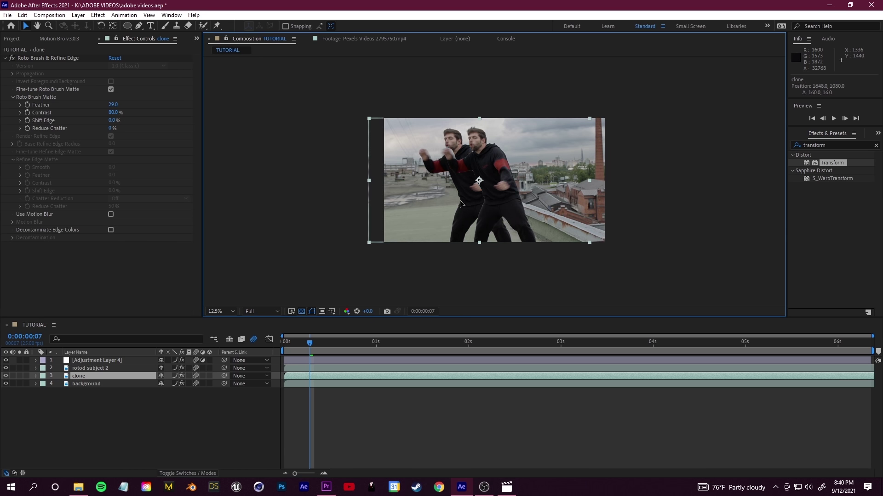
pyautogui.moveTo(461, 203); pyautogui.dragTo(489, 203)
pyautogui.moveTo(102, 380)
pyautogui.mouseDown()
pyautogui.moveTo(100, 367)
pyautogui.moveTo(94, 377)
pyautogui.mouseUp()
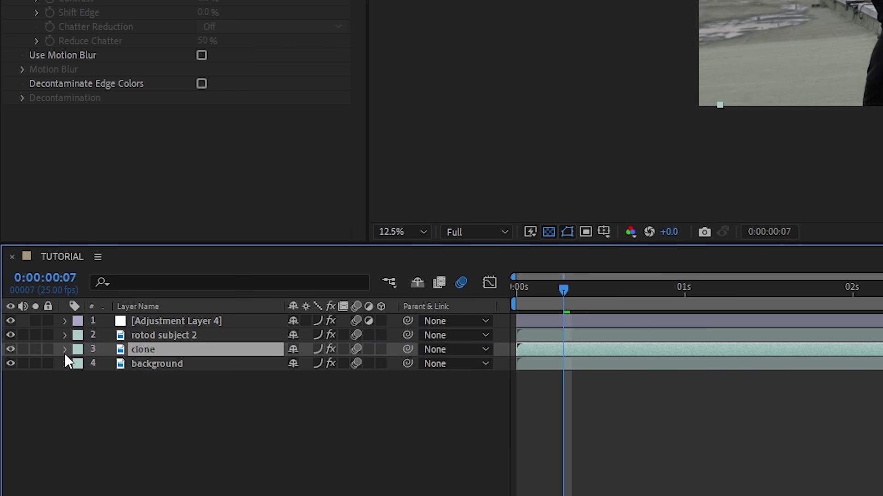
# - Reset the clone's Transform and set starting keyframes at frame 0
pyautogui.click(64, 349)
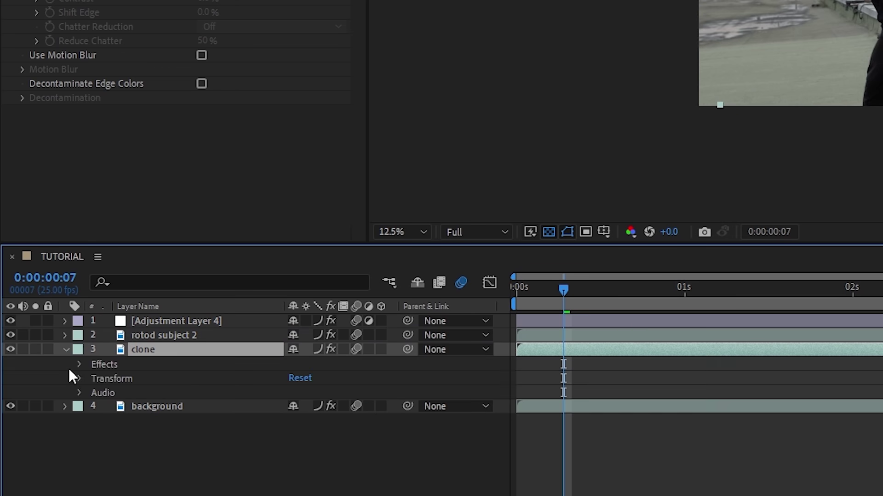
pyautogui.click(79, 378)
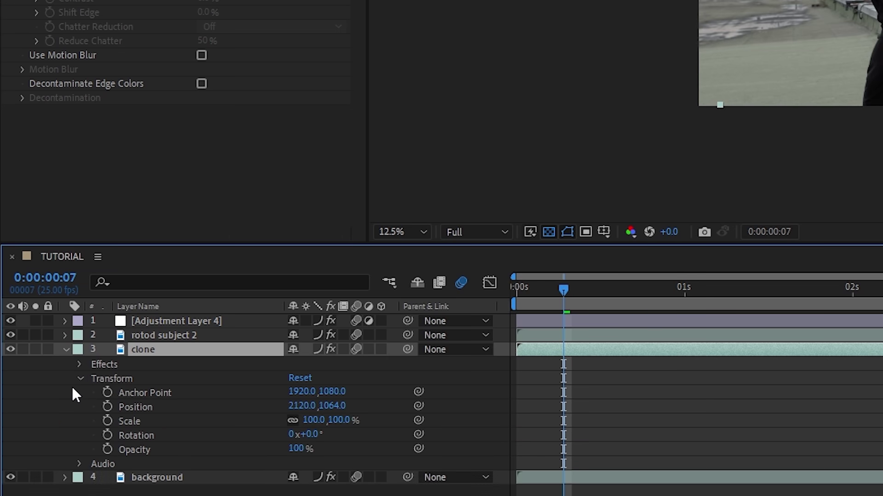
pyautogui.click(300, 378)
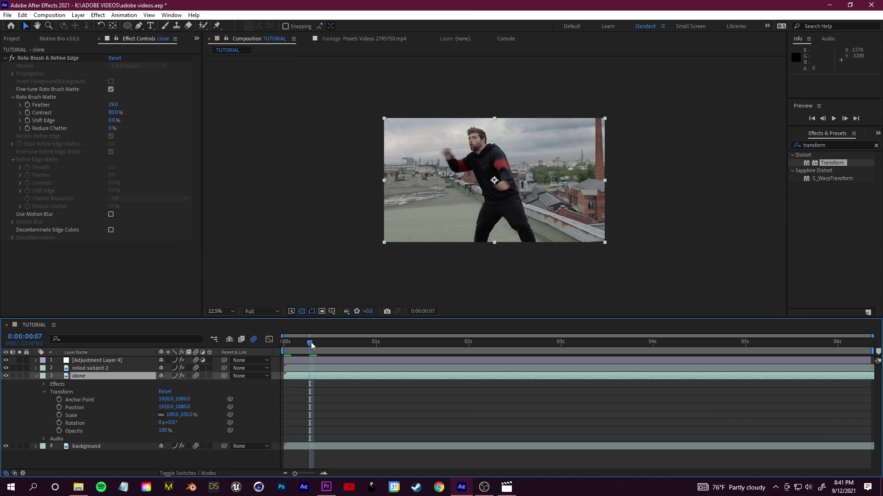
pyautogui.moveTo(563, 289); pyautogui.dragTo(495, 305)
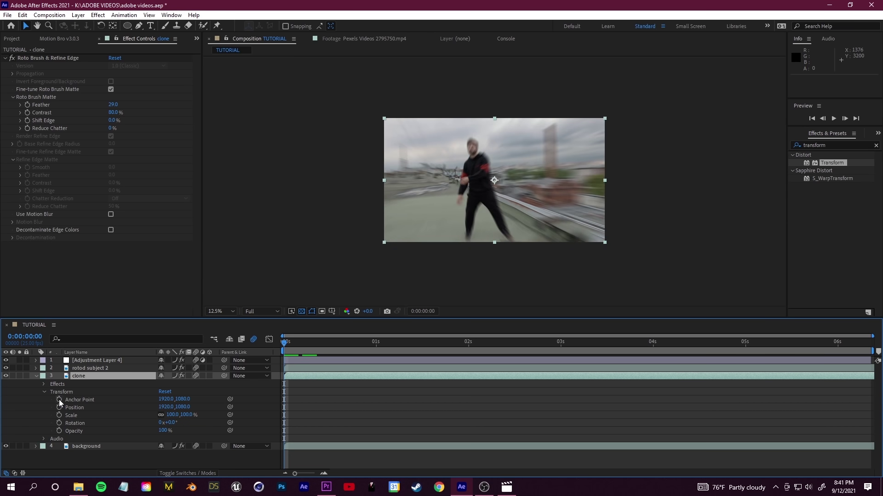
pyautogui.click(59, 416)
pyautogui.click(59, 423)
pyautogui.click(58, 430)
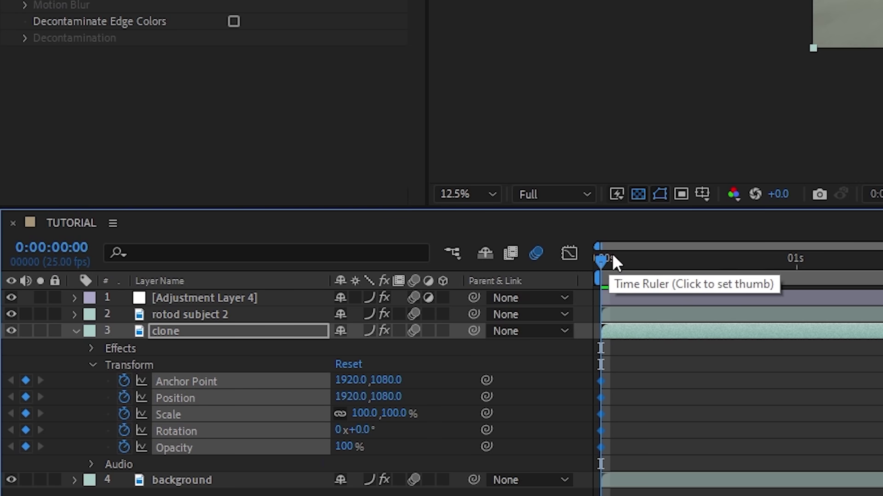
# - Keyframe the clone sliding left to Position X 1543 at frame 8 and play it back
pyautogui.moveTo(603, 260); pyautogui.dragTo(668, 284)
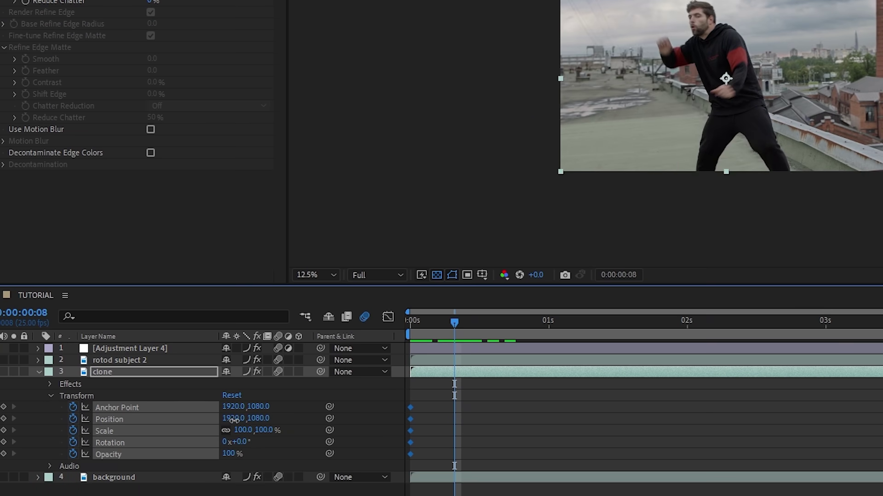
pyautogui.moveTo(168, 407); pyautogui.dragTo(106, 407)
pyautogui.press('space')
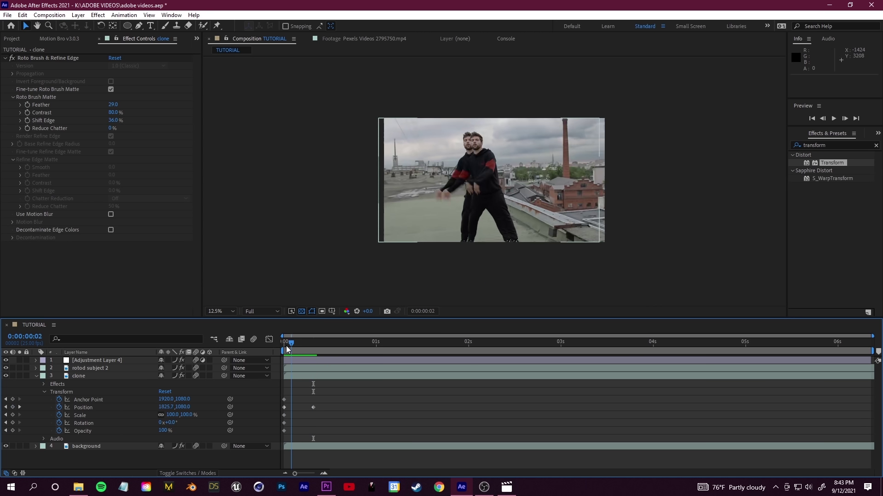
# - Enable layer motion blur, enlarge the viewer and preview the clone sliding out during the blurred zoom
pyautogui.moveTo(291, 344)
pyautogui.mouseDown()
pyautogui.moveTo(304, 349)
pyautogui.moveTo(285, 350)
pyautogui.moveTo(301, 350)
pyautogui.moveTo(292, 352)
pyautogui.mouseUp()
pyautogui.click(253, 339)
pyautogui.press('.')
pyautogui.press('space')
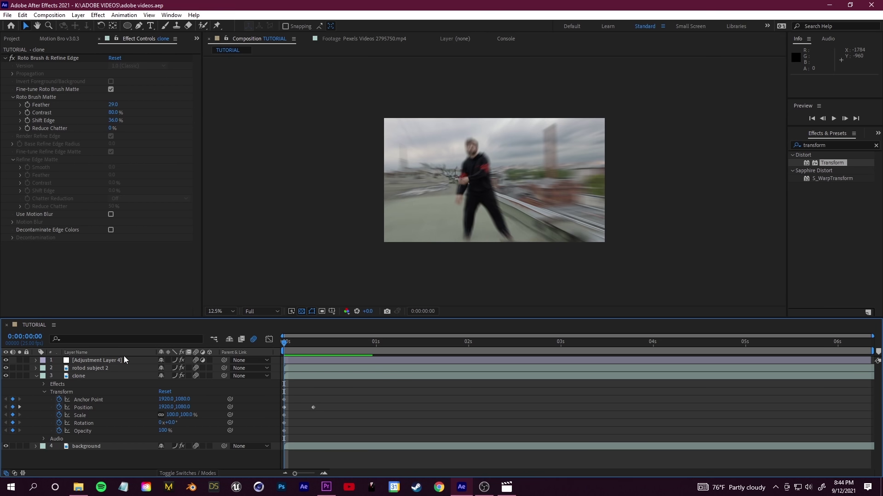
pyautogui.click(92, 361)
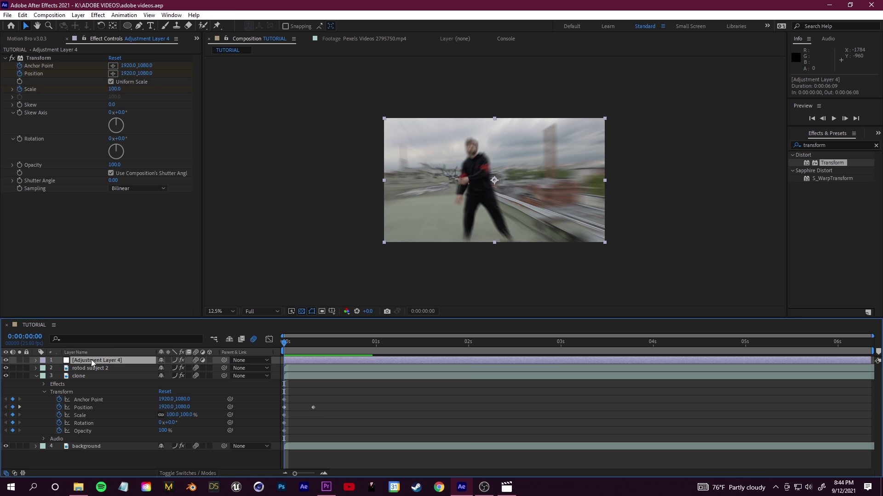
# - Keyframe Adjustment Layer 4's Transform Anchor Point, Position and Scale at frame 11
pyautogui.click(35, 361)
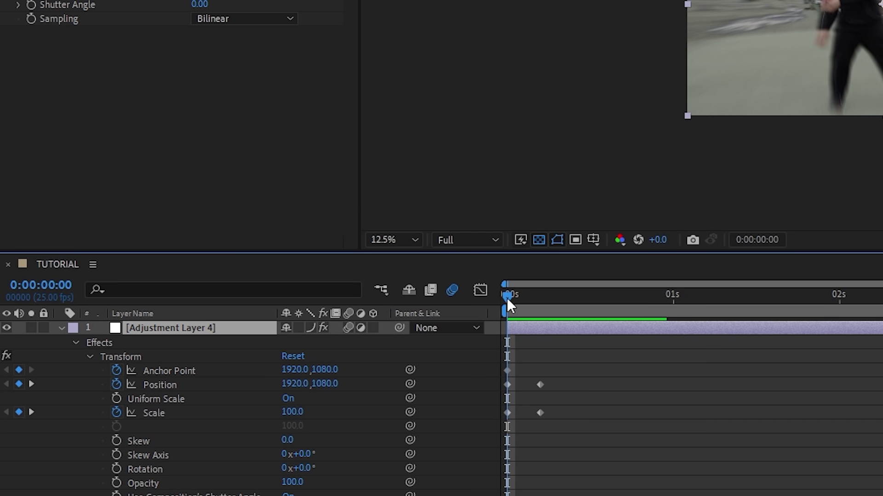
pyautogui.moveTo(507, 298); pyautogui.dragTo(580, 307)
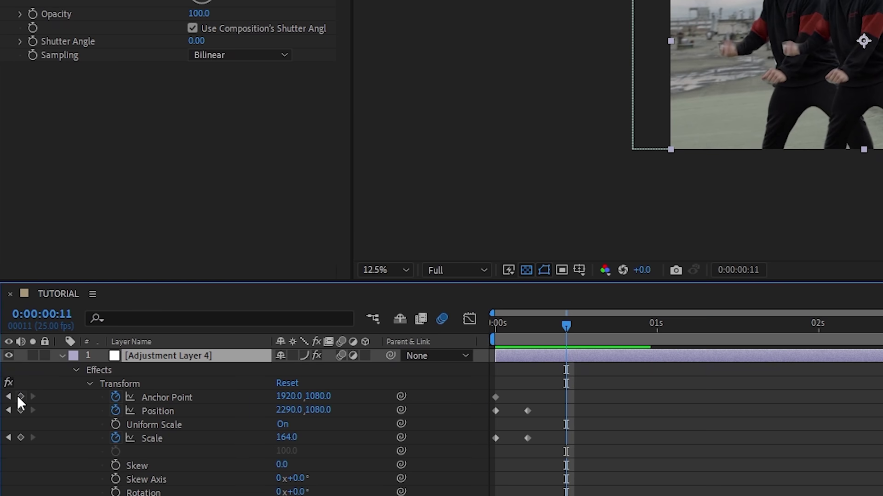
pyautogui.click(20, 397)
pyautogui.click(20, 410)
pyautogui.click(21, 438)
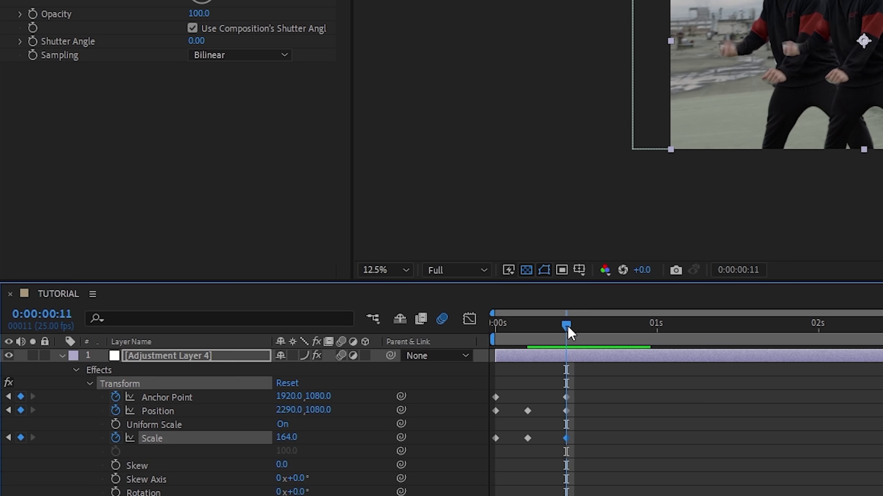
# - At frame 17, keyframe Anchor Point, Position and Scale, then reset Transform to Scale 100, Position 1920,1080
pyautogui.moveTo(566, 325); pyautogui.dragTo(608, 333)
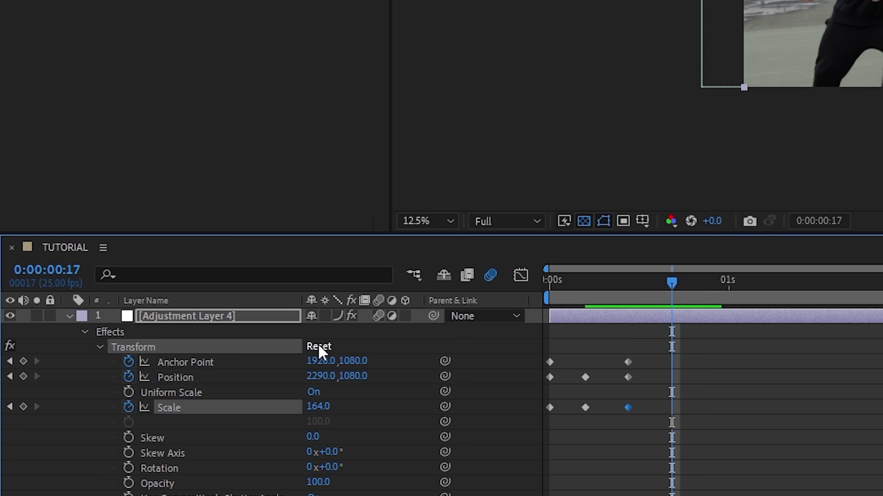
pyautogui.click(12, 384)
pyautogui.click(23, 376)
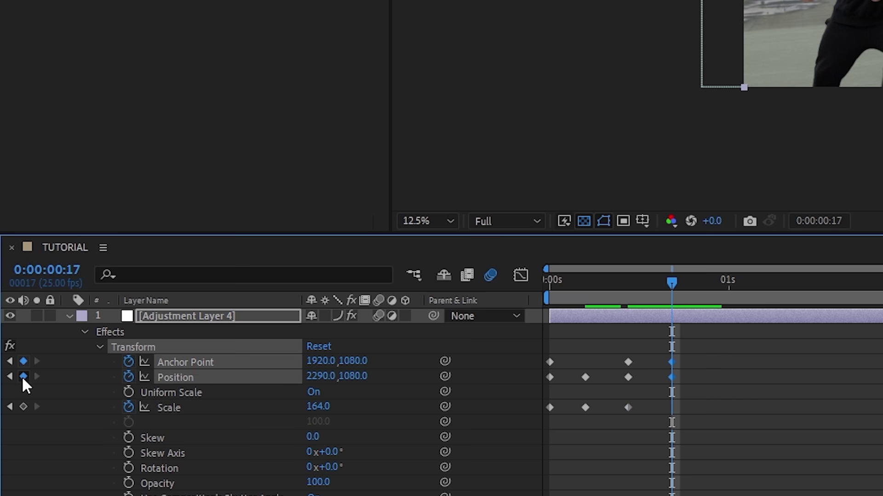
pyautogui.click(23, 407)
pyautogui.click(324, 346)
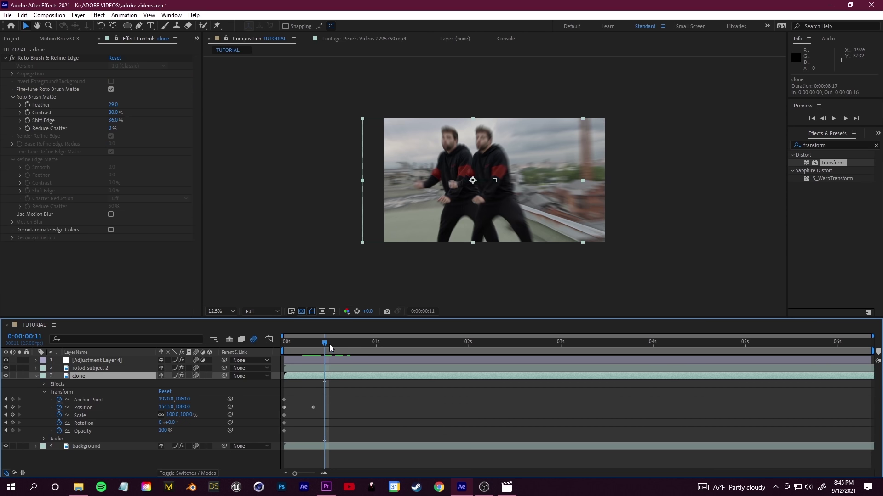
pyautogui.moveTo(327, 352); pyautogui.dragTo(321, 353)
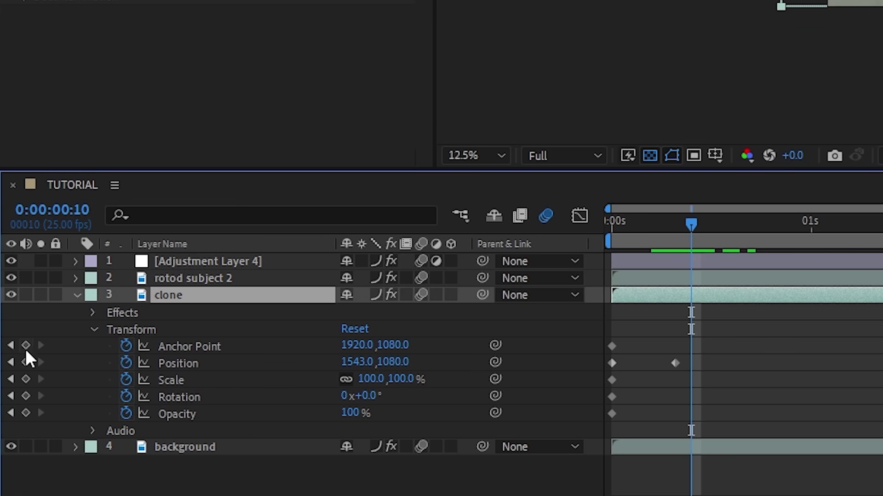
# - Keyframe all five clone Transform properties at frame 10, then reset its Transform at frame 17
pyautogui.moveTo(26, 346); pyautogui.dragTo(25, 414)
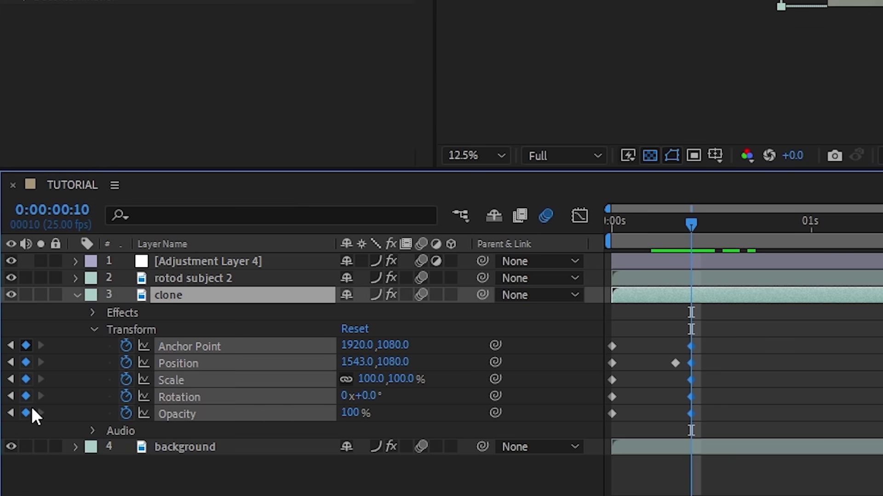
pyautogui.moveTo(696, 227); pyautogui.dragTo(726, 228)
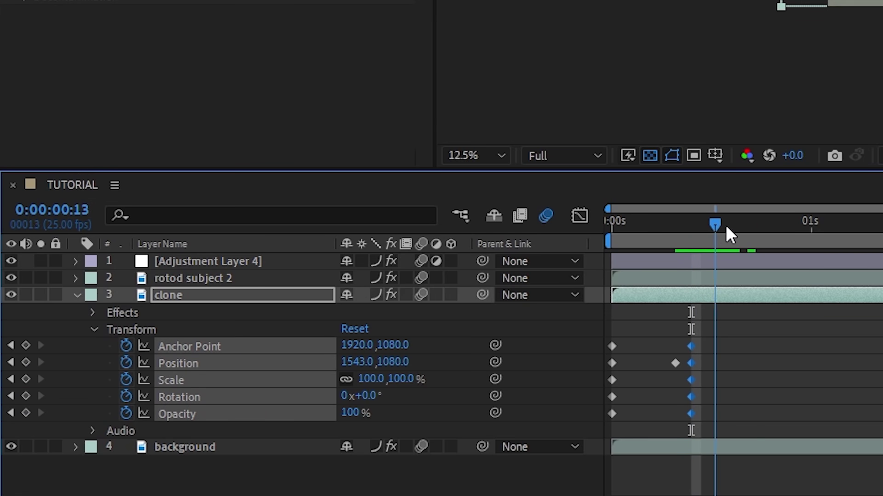
pyautogui.click(803, 363)
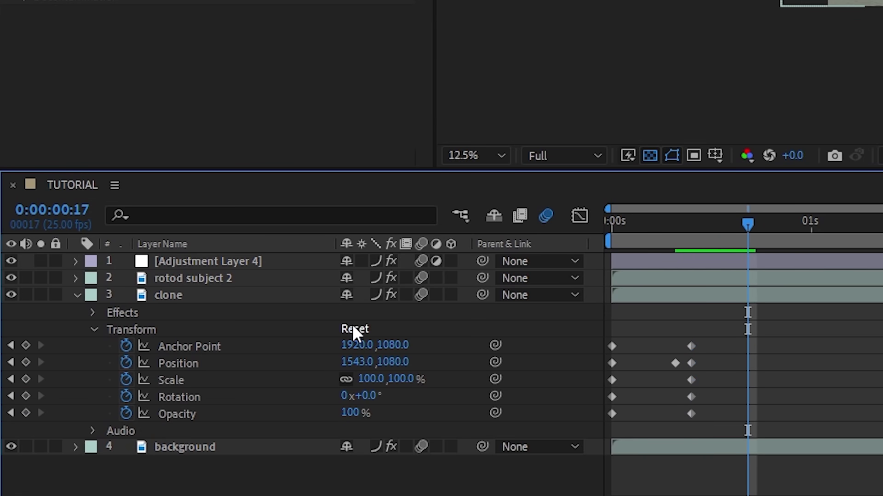
pyautogui.click(353, 329)
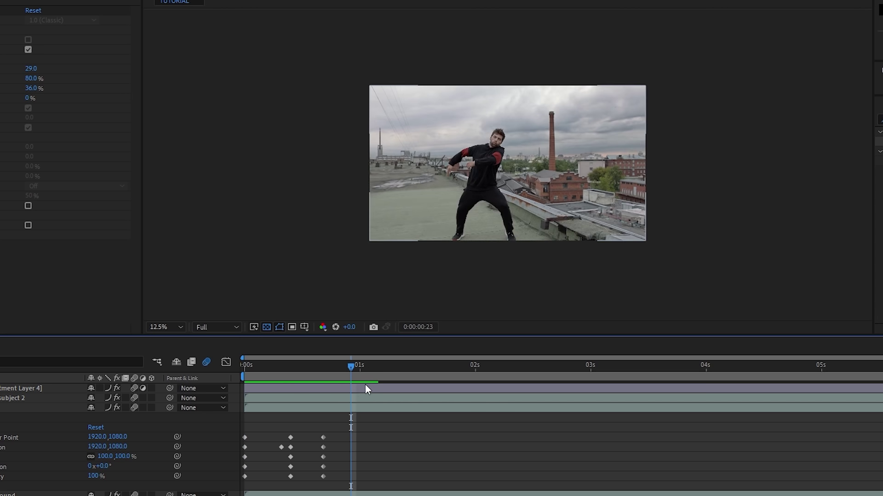
pyautogui.press('.')
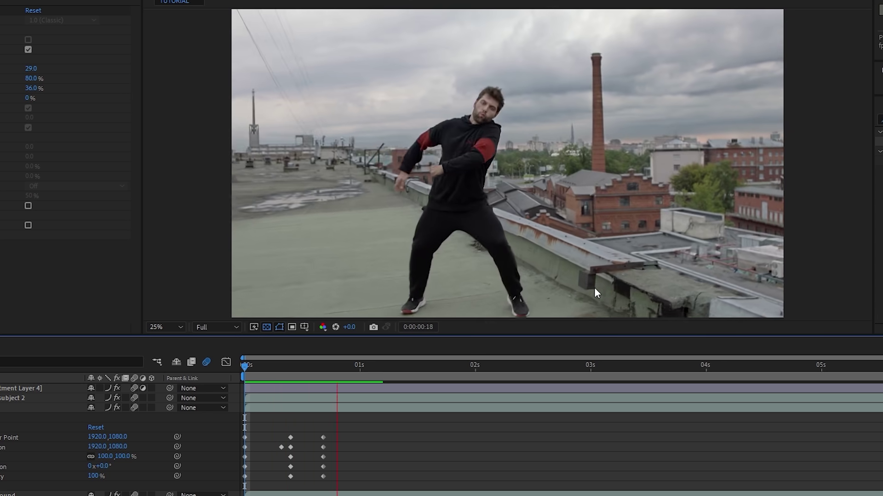
pyautogui.press('space')
pyautogui.moveTo(385, 369); pyautogui.dragTo(370, 370)
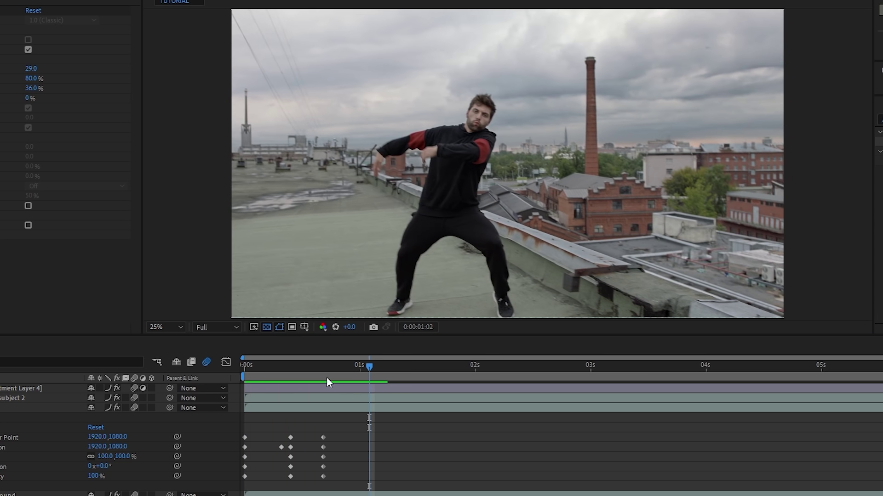